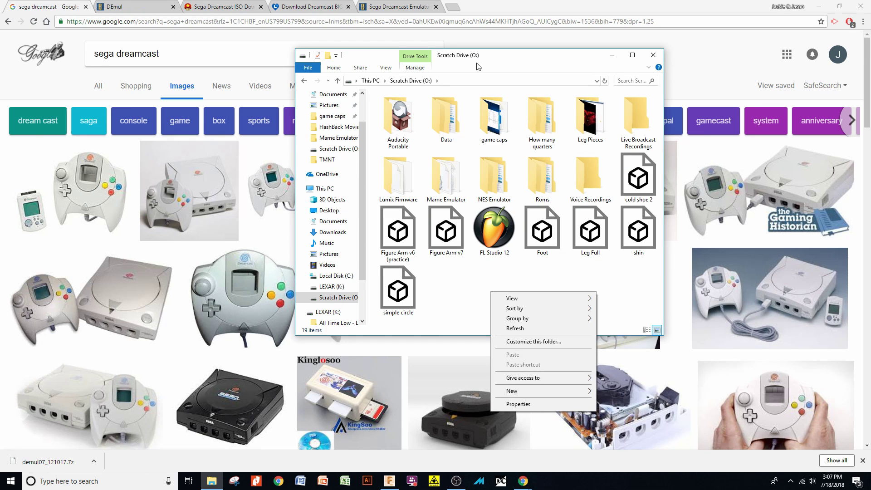
- Create a folder named "Dreamcast Emulator" on Scratch Drive (O:)
left_click(482, 79)
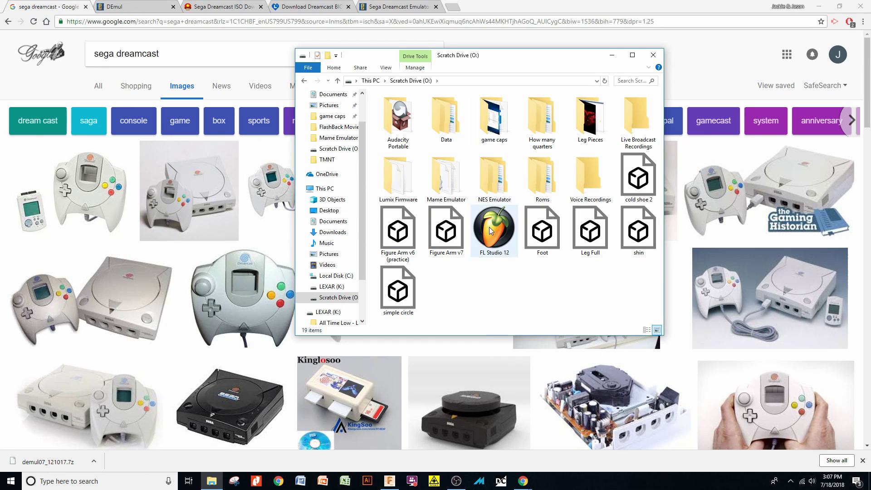
right_click(476, 291)
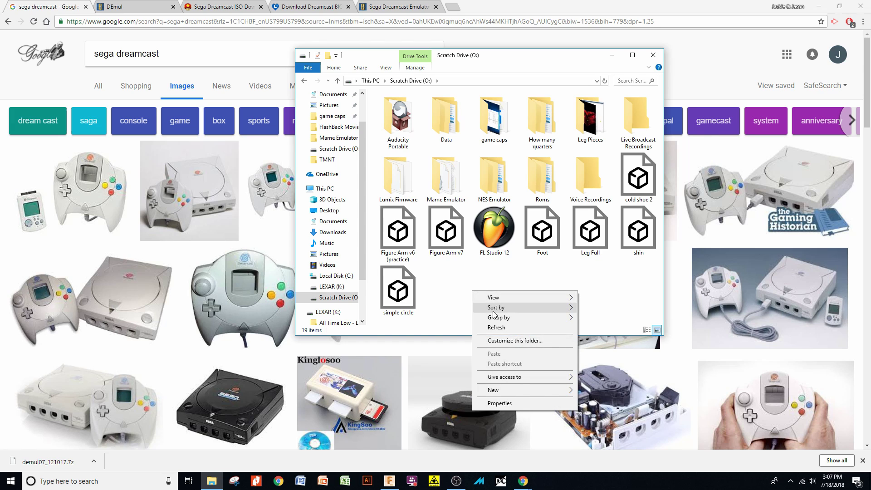
mouse_move(495, 390)
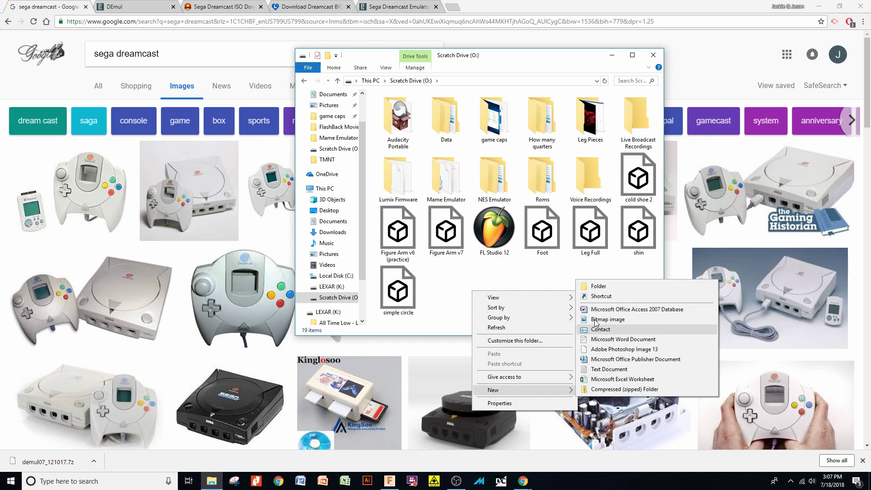
left_click(597, 287)
type("Drea")
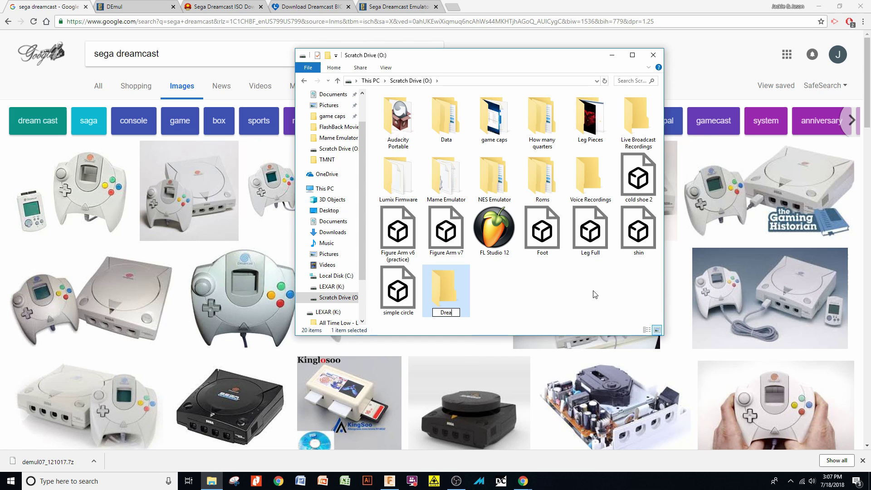
type("mcast Emulator")
key("Return")
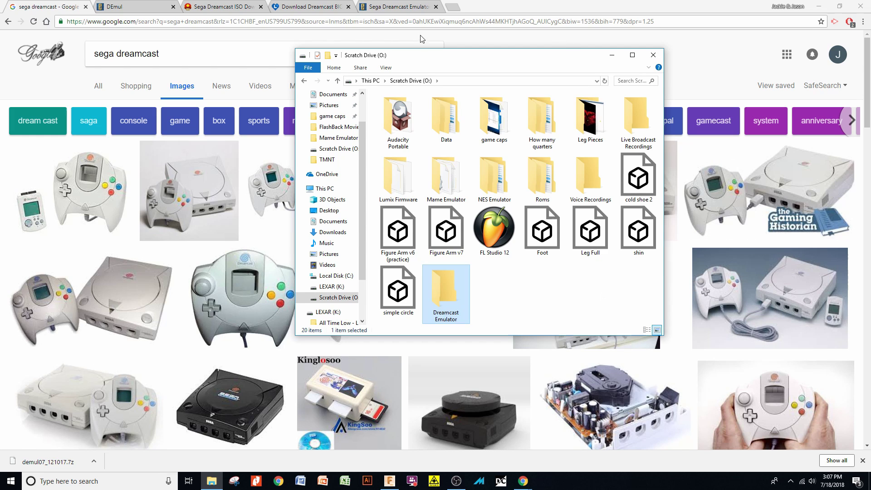
- Open the Dreamcast Emulator folder and create a subfolder named "ROMS" inside it
double_click(442, 283)
right_click(416, 148)
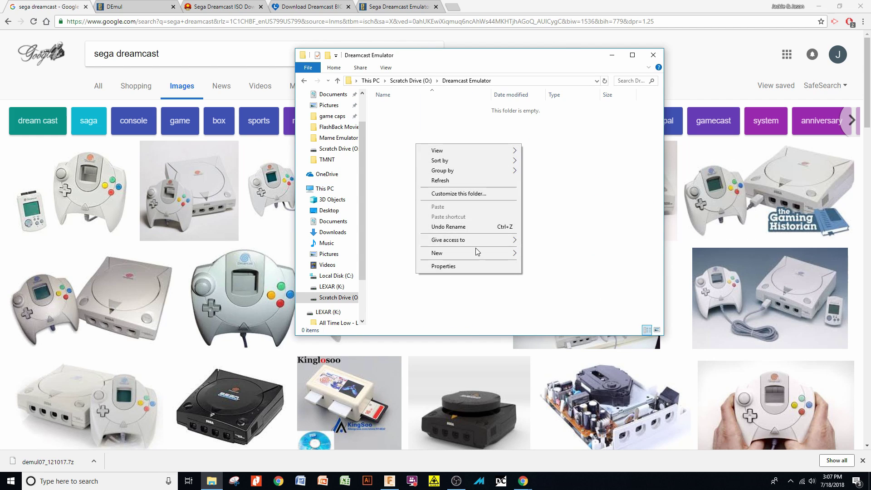
mouse_move(478, 252)
left_click(528, 254)
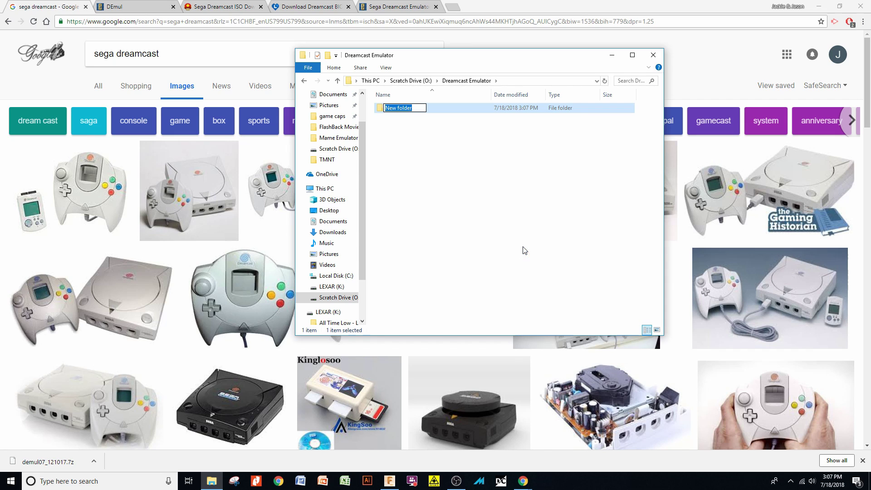
type("ROMS")
key("Return")
- Create a second subfolder named "Games" in the Dreamcast Emulator folder
right_click(507, 188)
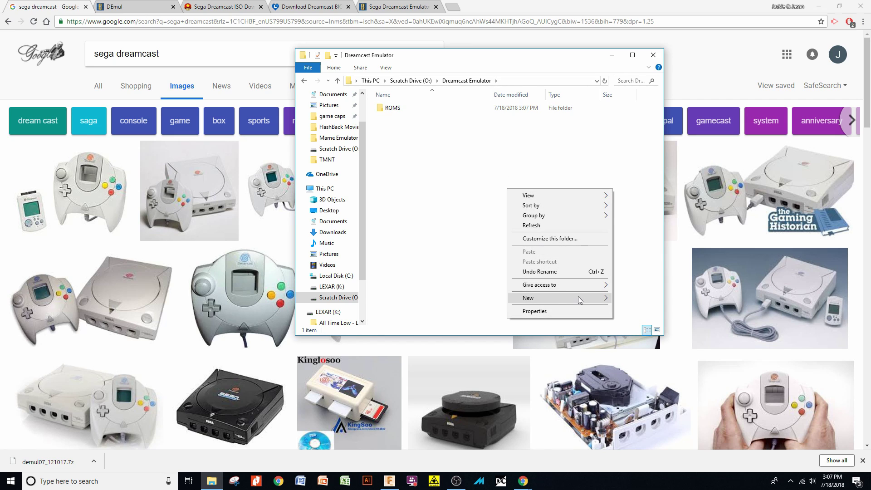
mouse_move(578, 298)
left_click(625, 296)
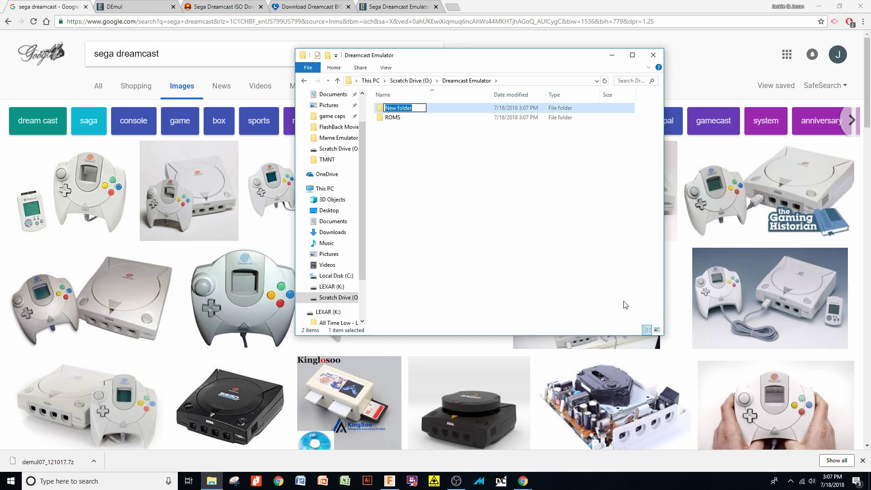
type("Games")
key("Return")
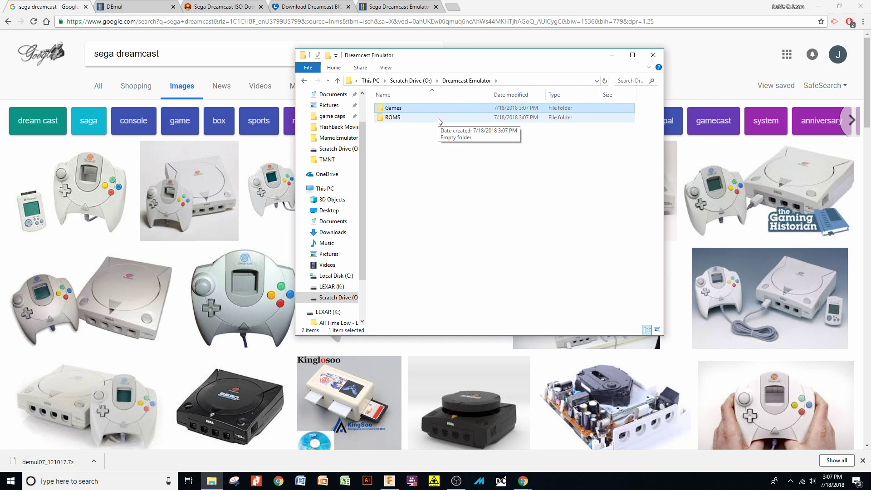
- Download DEmul 0.7 Build 121017 from its Emulator Zone page in the browser, and bring up the WinRAR download page
left_click(160, 17)
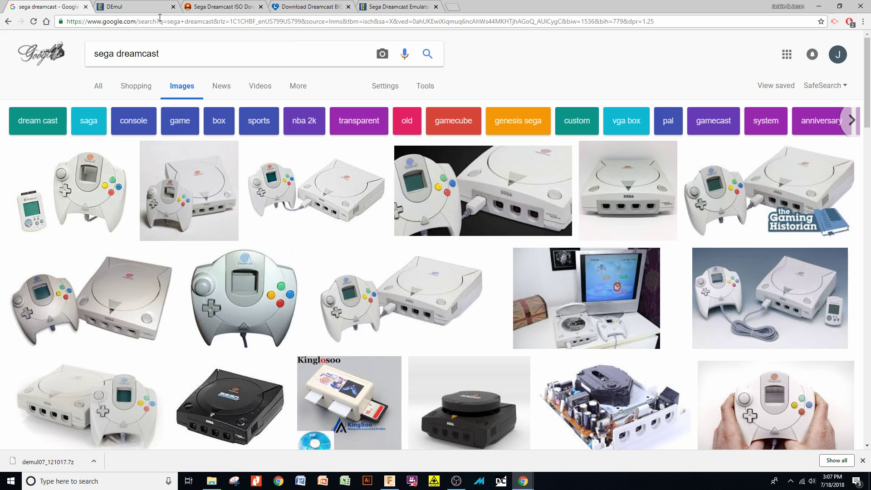
left_click(122, 8)
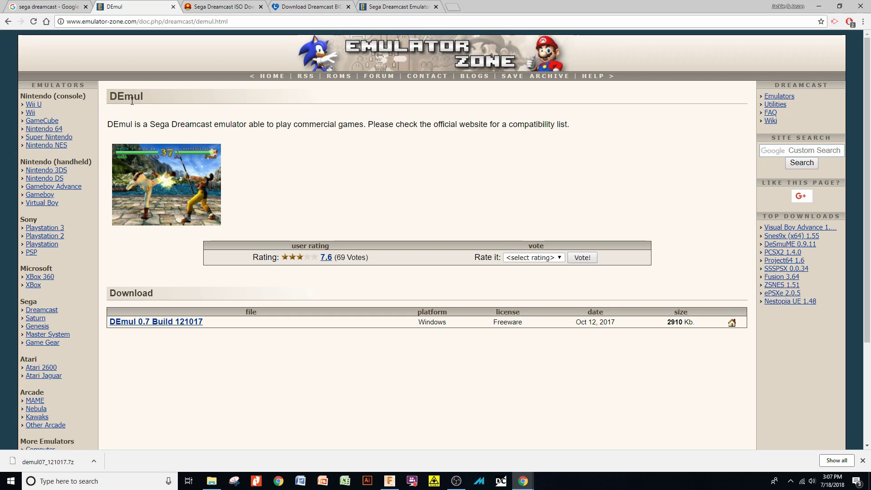
left_click(172, 322)
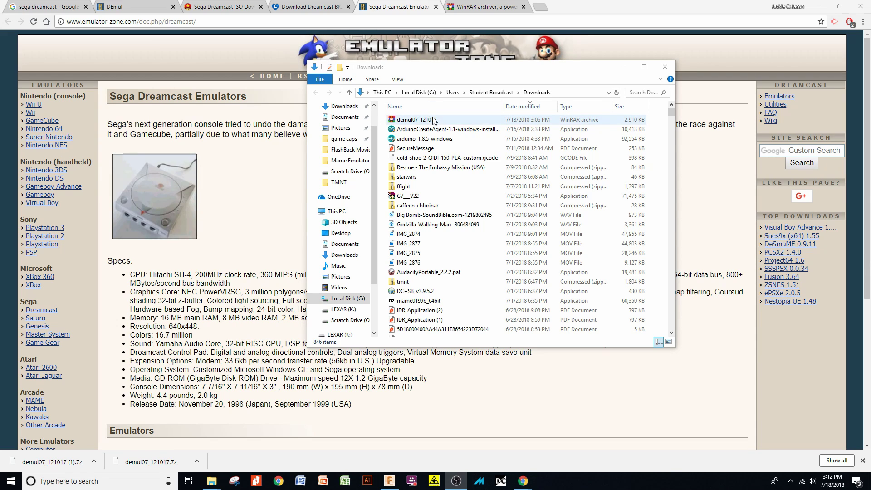
left_click(463, 8)
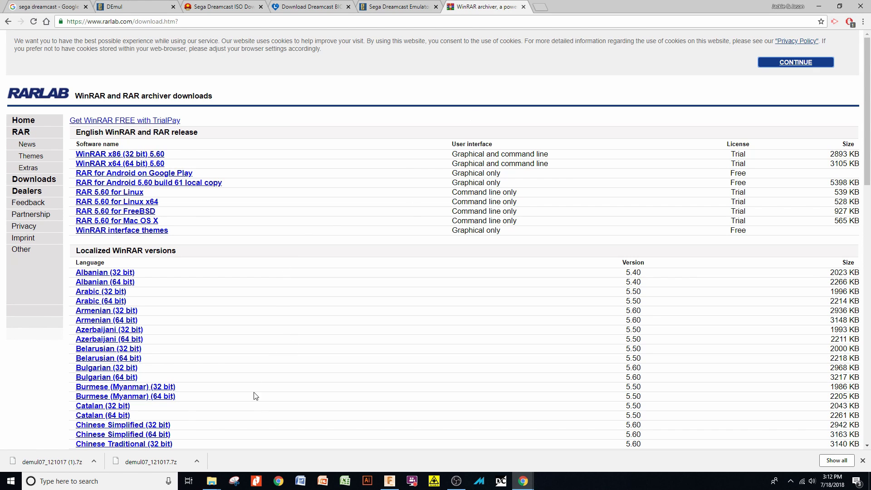
- Copy the demul07_121017 archive from the Downloads folder into the Dreamcast Emulator folder
mouse_move(218, 485)
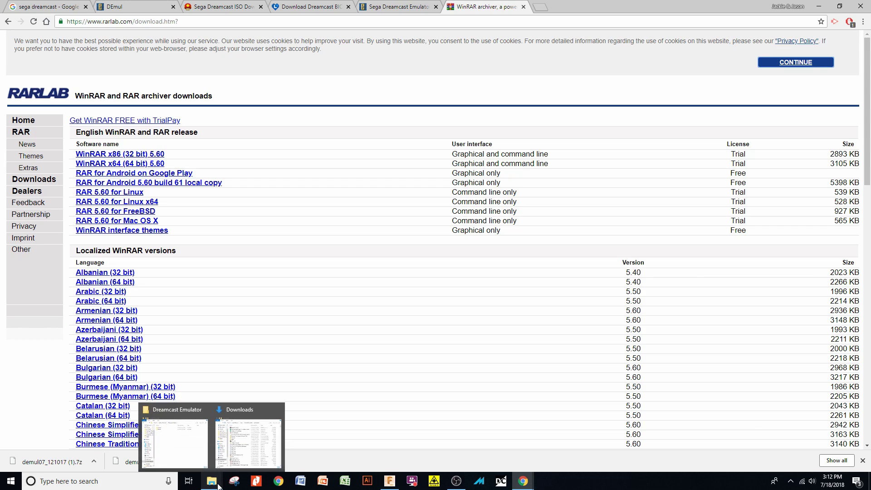
mouse_move(203, 460)
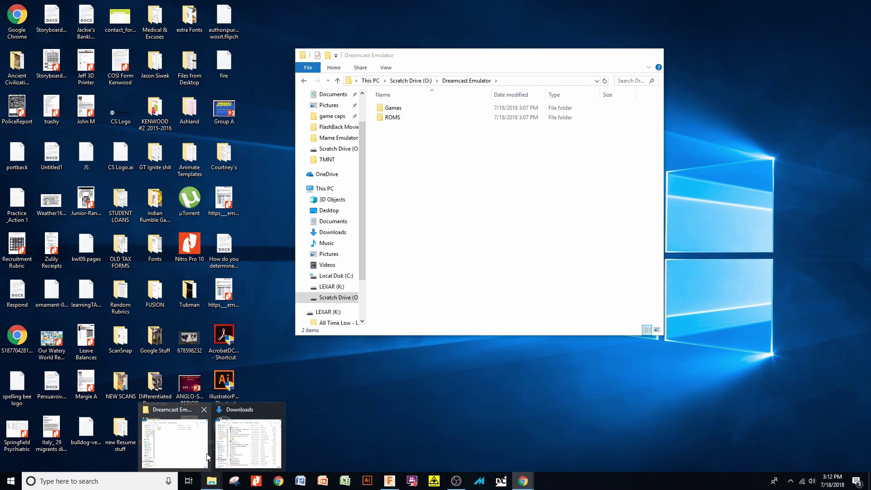
left_click(223, 453)
right_click(412, 120)
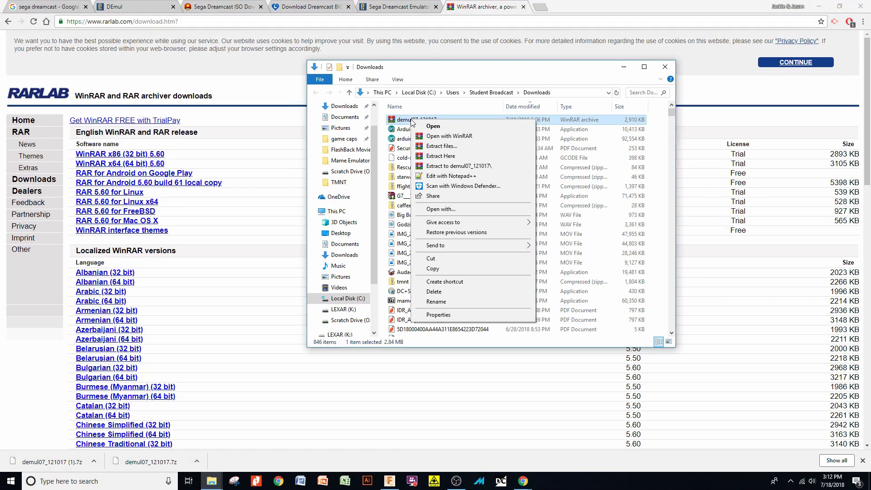
left_click(439, 269)
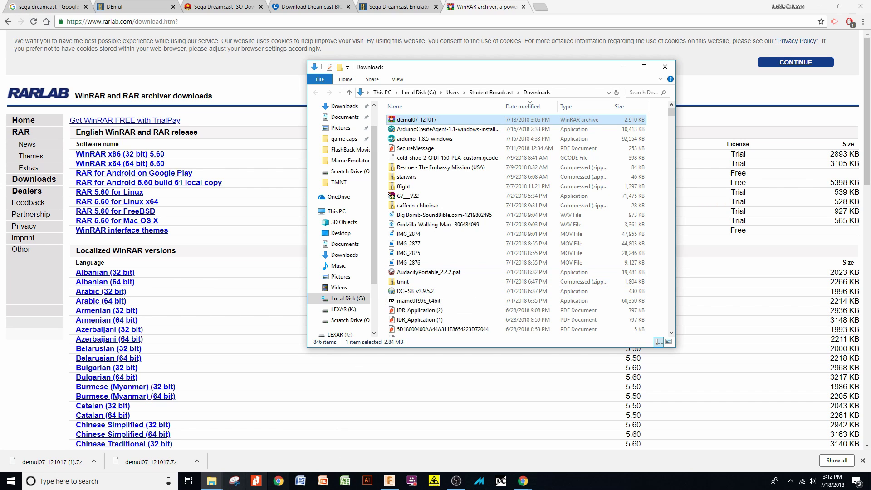
mouse_move(213, 481)
left_click(193, 441)
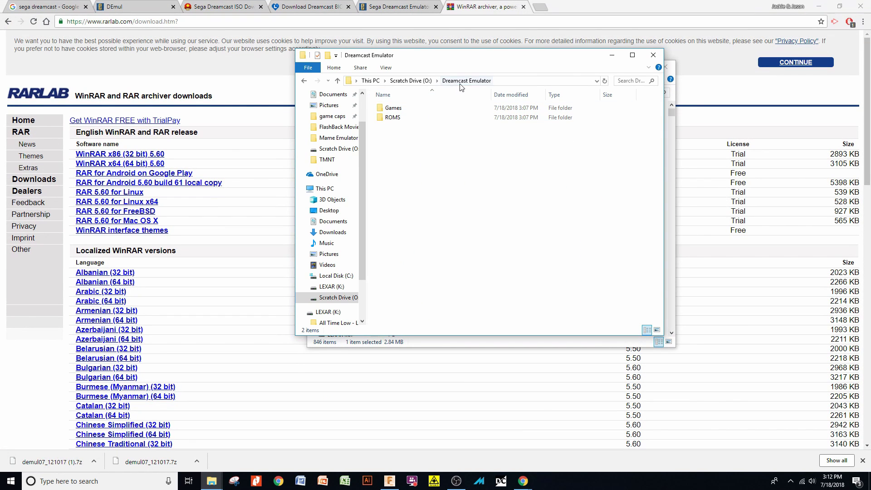
right_click(491, 164)
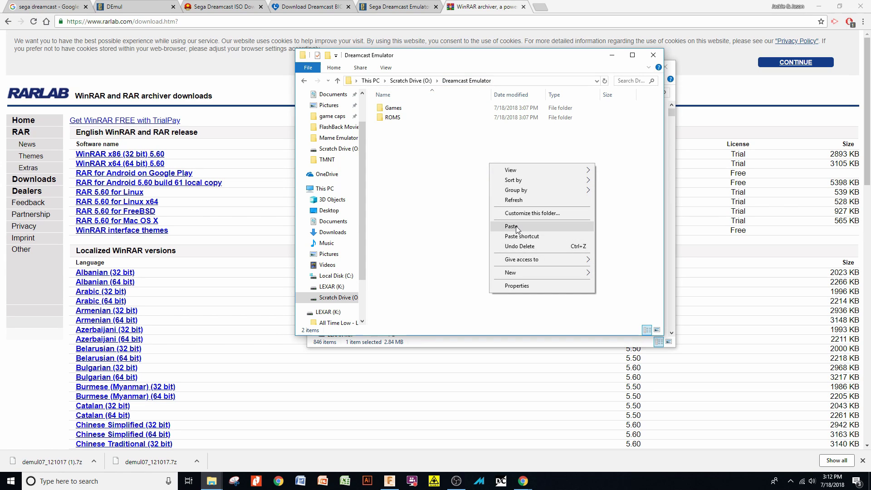
left_click(511, 226)
- Extract the demul07_121017 archive directly into the Dreamcast Emulator folder, and reposition that folder's window to reveal the Downloads window
right_click(402, 128)
left_click(447, 164)
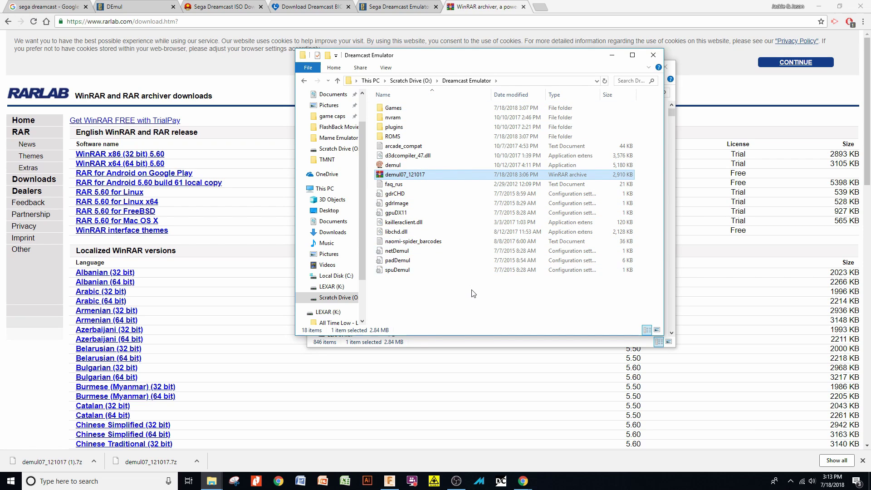
left_click_drag(490, 56, 422, 77)
left_click(461, 69)
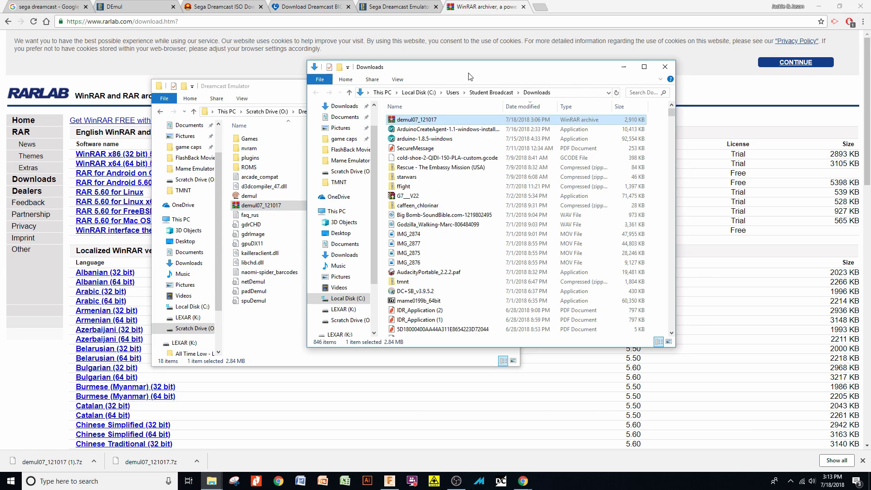
left_click(303, 95)
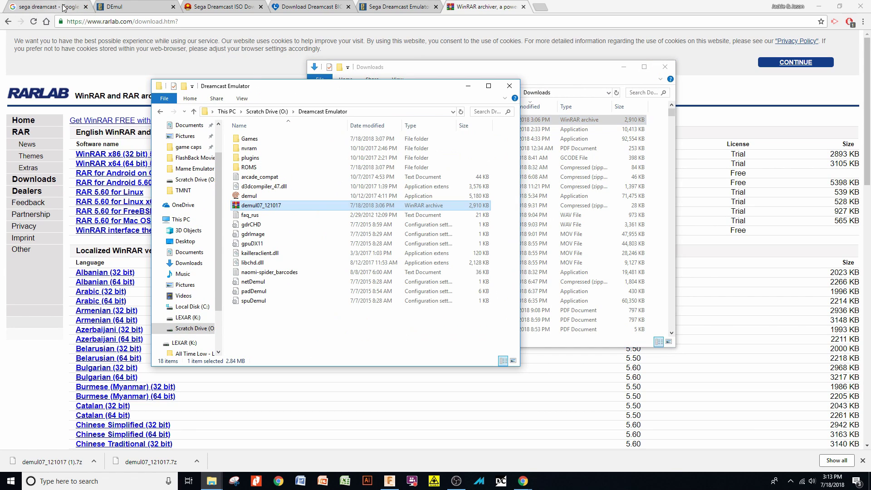
- Download the Dreamcast BIOS (All, World) for PC and iOS, dreamcast-bios.zip, from the LoveROMs page in the browser
left_click(119, 9)
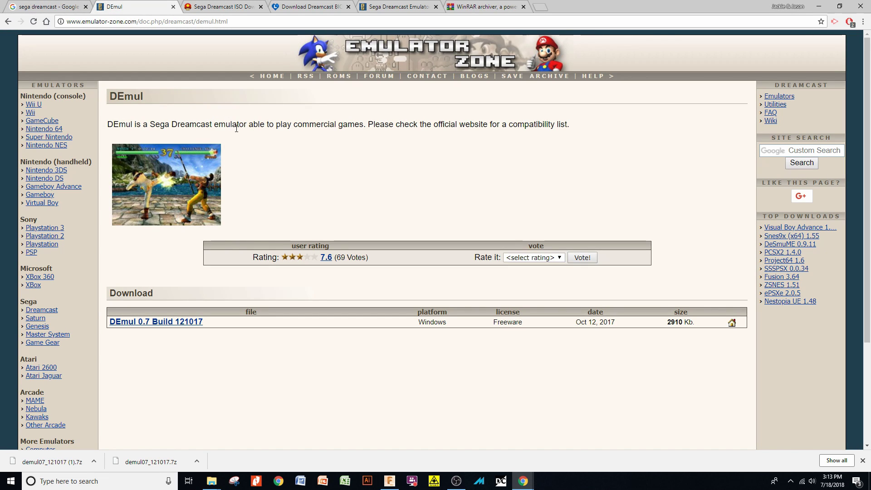
left_click(233, 7)
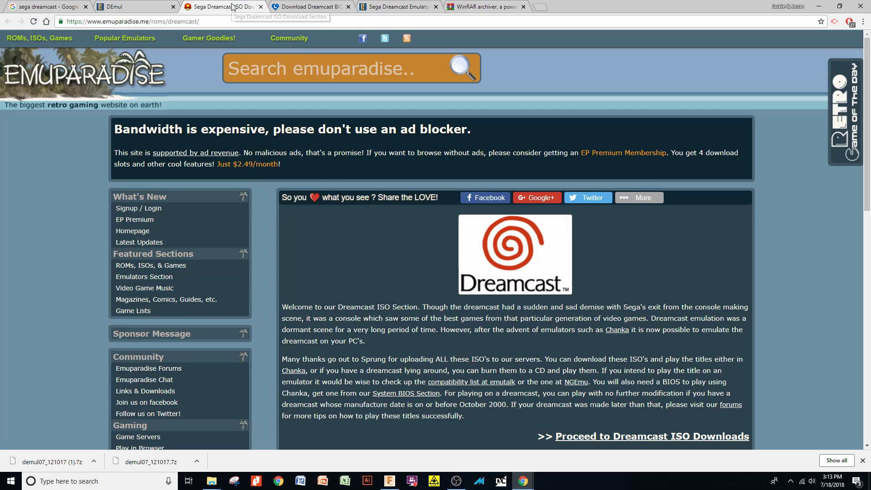
left_click(291, 9)
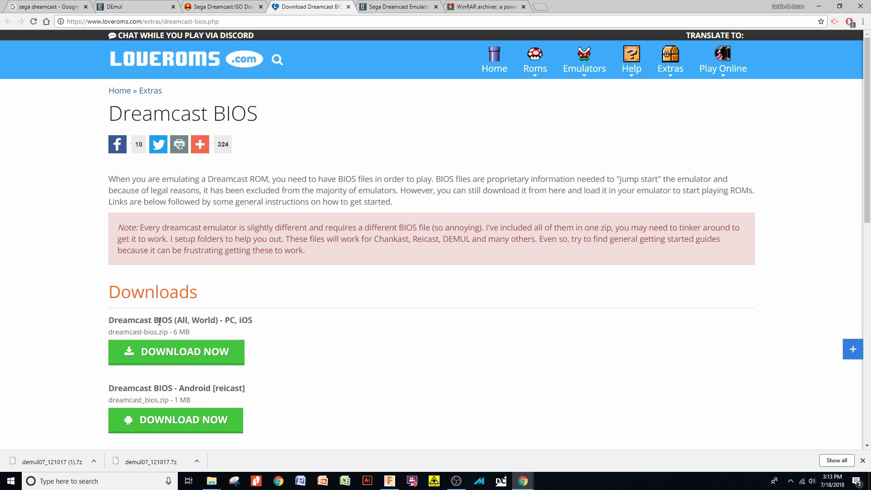
left_click(192, 358)
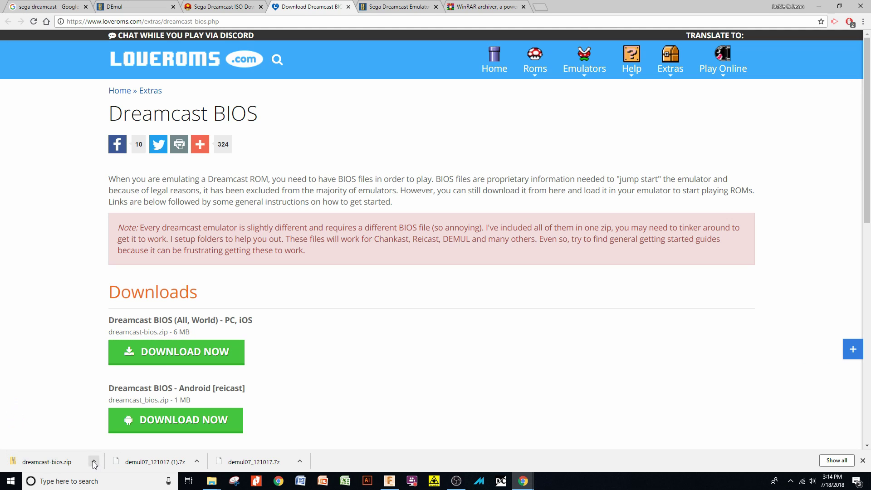
- Copy the downloaded dreamcast-bios zip from the Downloads folder into the ROMS subfolder of Dreamcast Emulator
left_click(93, 462)
left_click(120, 431)
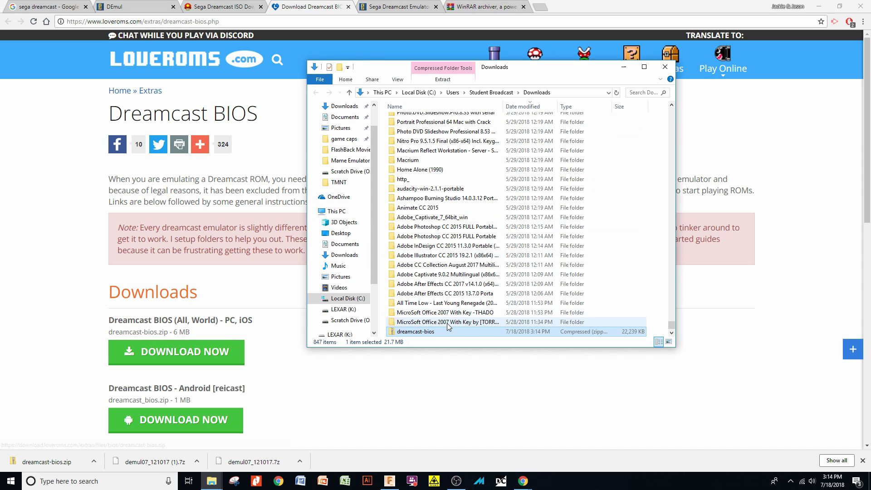
right_click(432, 332)
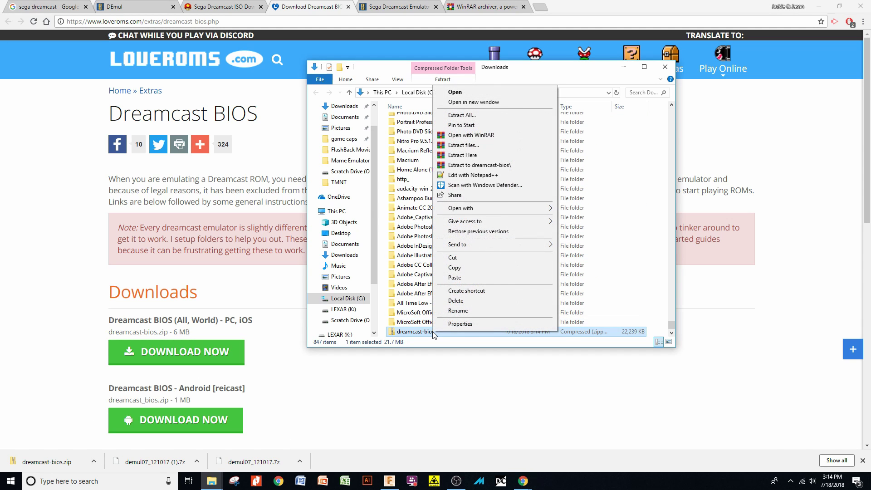
left_click(463, 270)
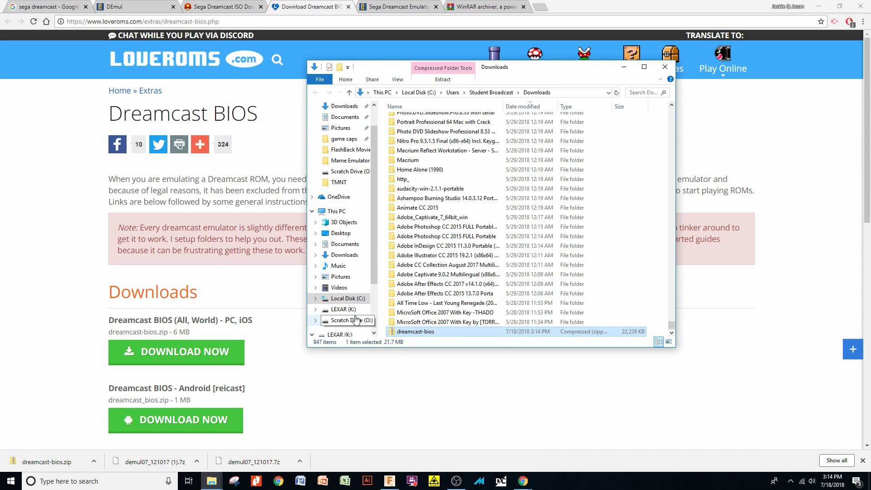
mouse_move(212, 481)
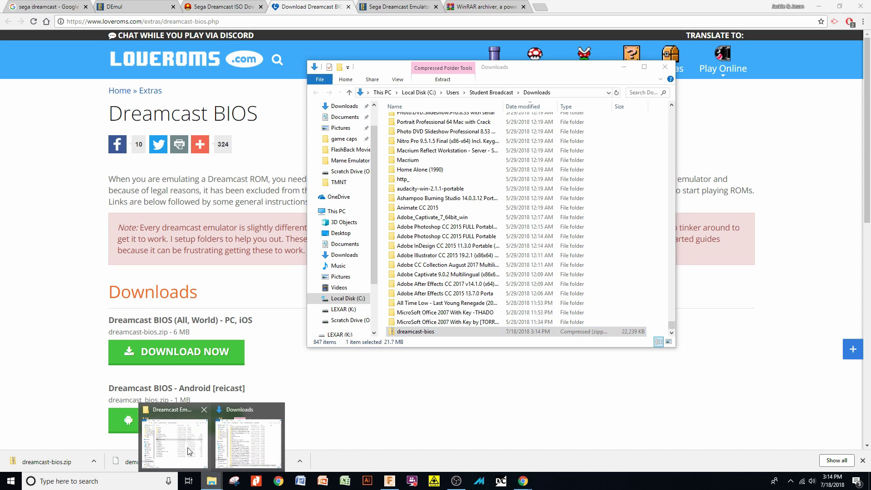
left_click(190, 450)
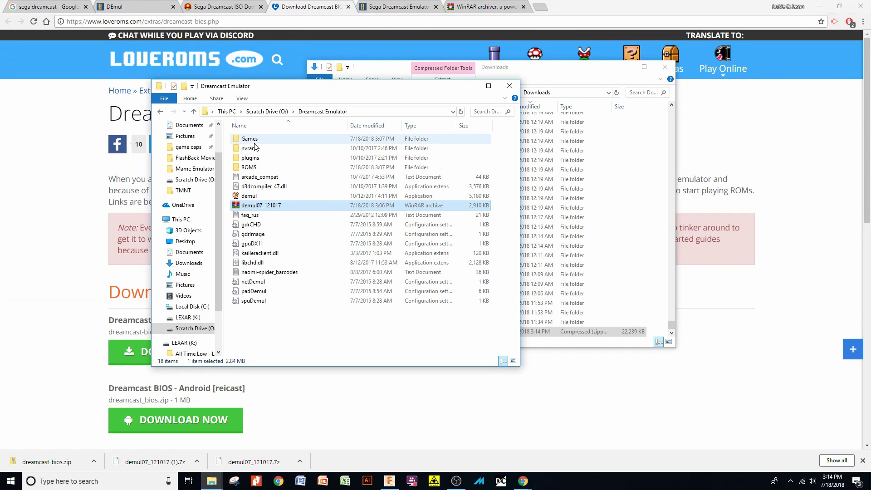
double_click(262, 168)
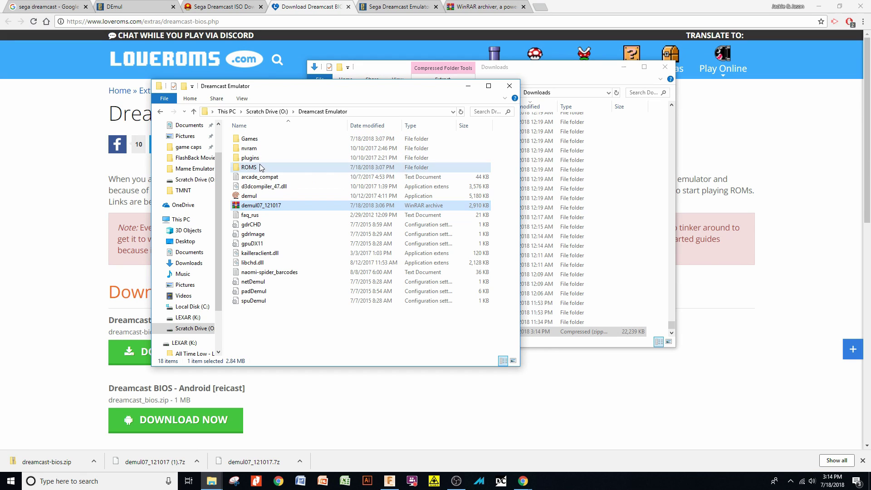
right_click(260, 171)
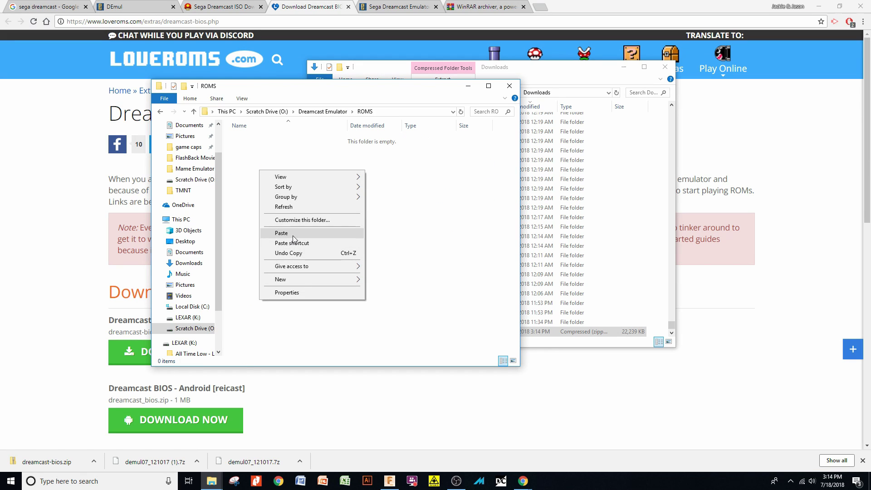
left_click(292, 233)
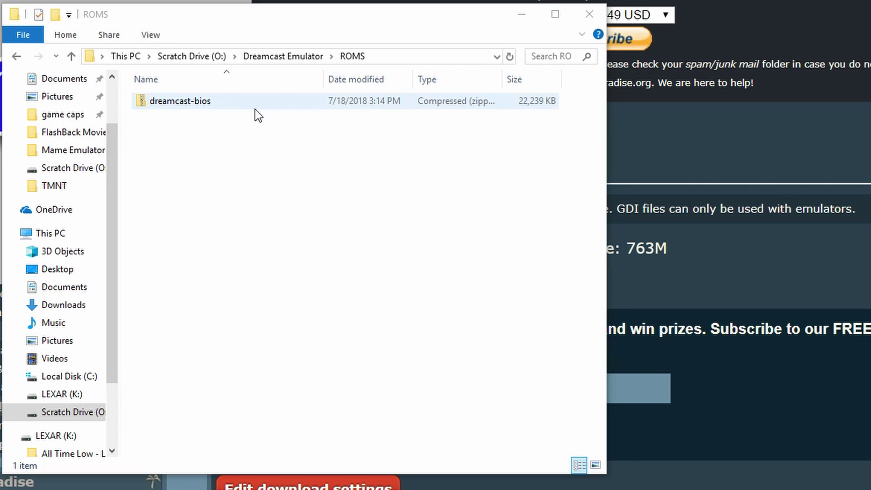
- Copy the DEMUL 0.7 folder out of the dreamcast-bios archive into the ROMS folder
left_click(195, 105)
double_click(196, 106)
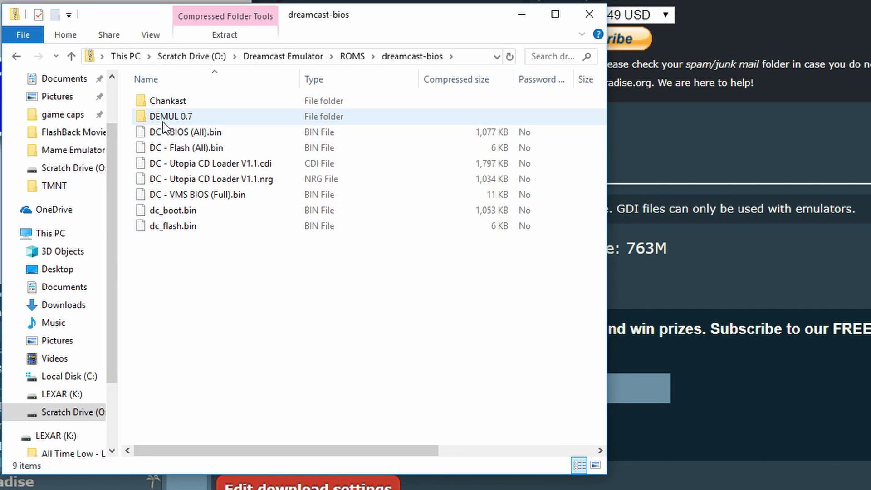
right_click(186, 122)
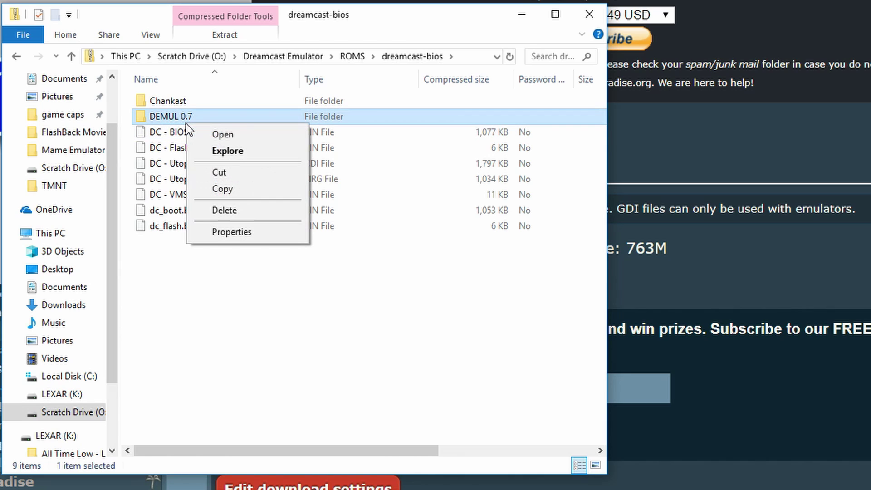
left_click(225, 186)
left_click(16, 56)
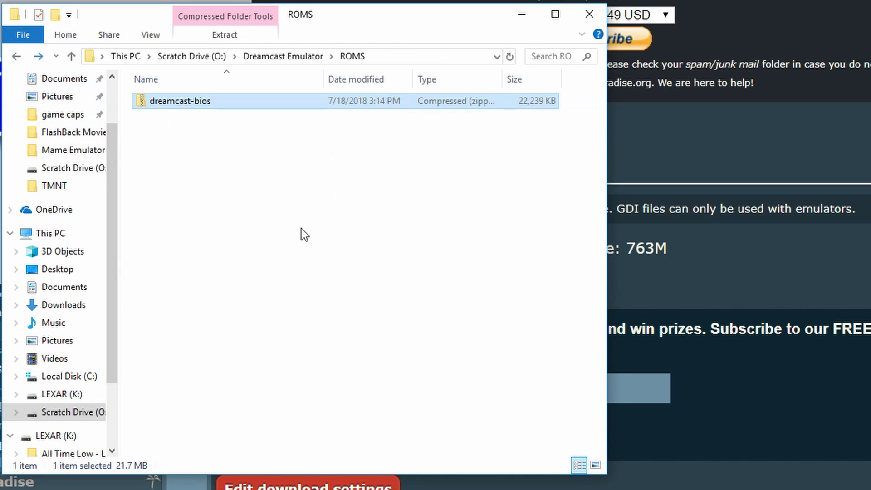
right_click(275, 225)
left_click(317, 329)
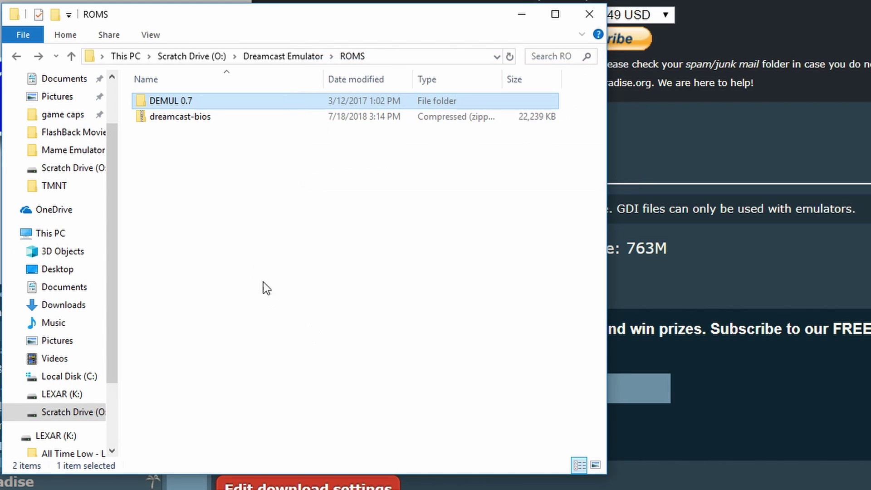
- Check the BIOS archives inside the copied DEMUL 0.7 folder, and return to the Dreamcast Emulator folder
double_click(192, 104)
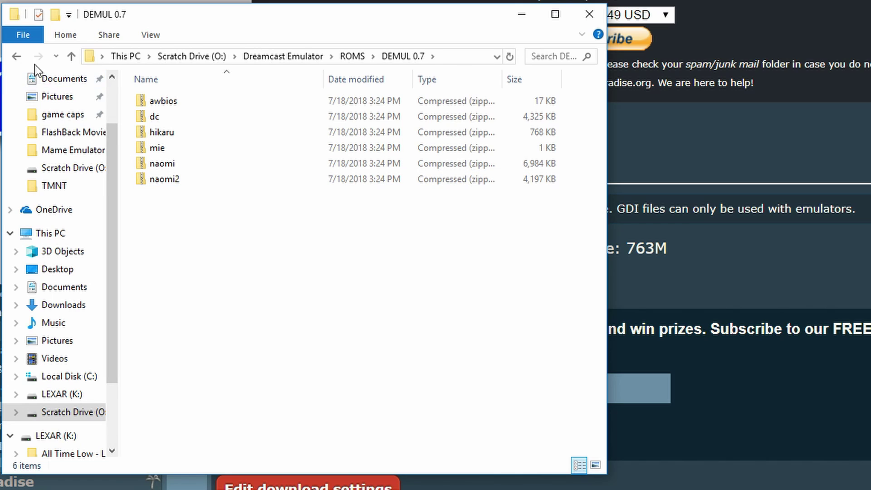
left_click(20, 61)
left_click(21, 61)
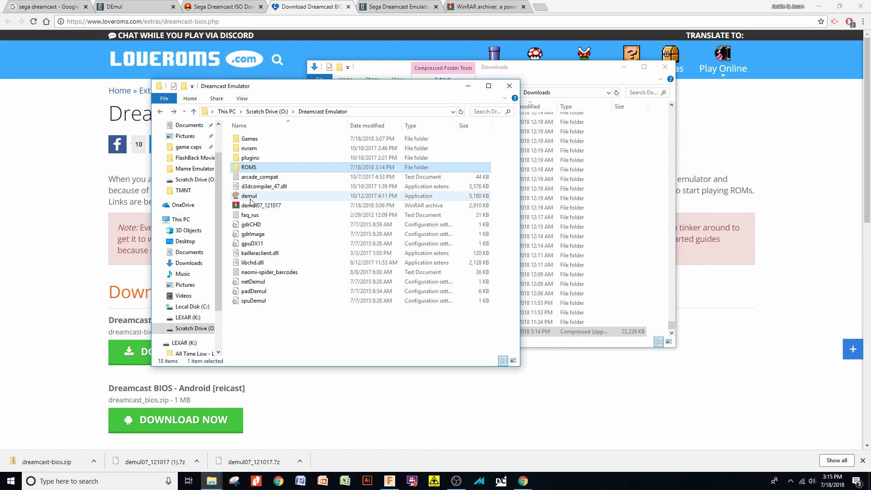
- Launch the demul application from the Dreamcast Emulator folder and dismiss its startup notice
double_click(250, 200)
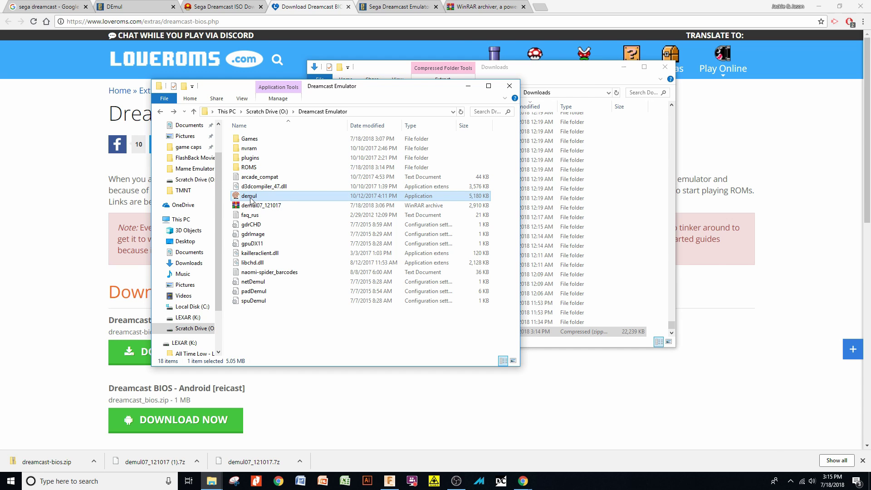
double_click(249, 197)
left_click_drag(449, 221, 408, 191)
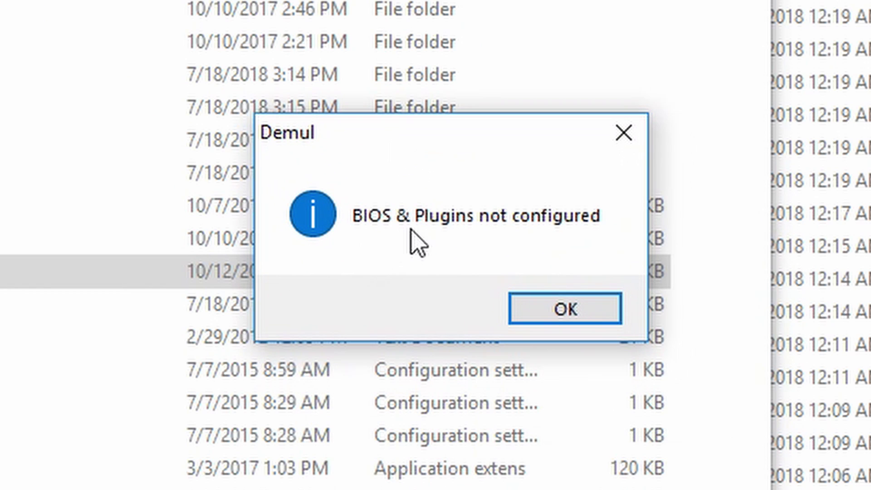
left_click(545, 315)
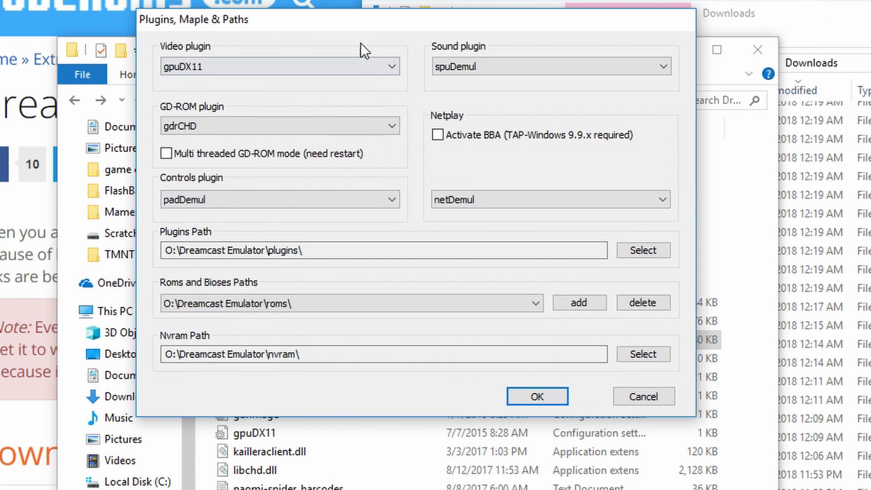
- Set the GD-ROM plugin to gdrImage in the Plugins, Maple & Paths settings
left_click_drag(352, 29, 390, 51)
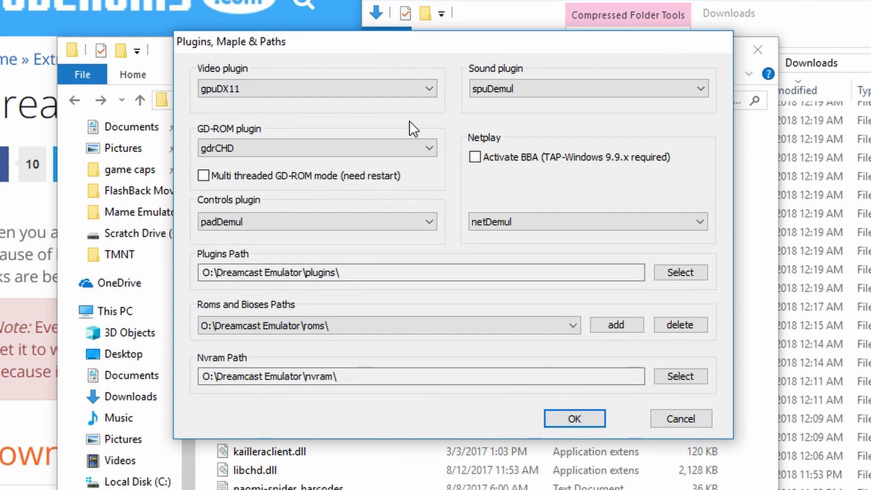
left_click(429, 146)
left_click(429, 145)
left_click(418, 144)
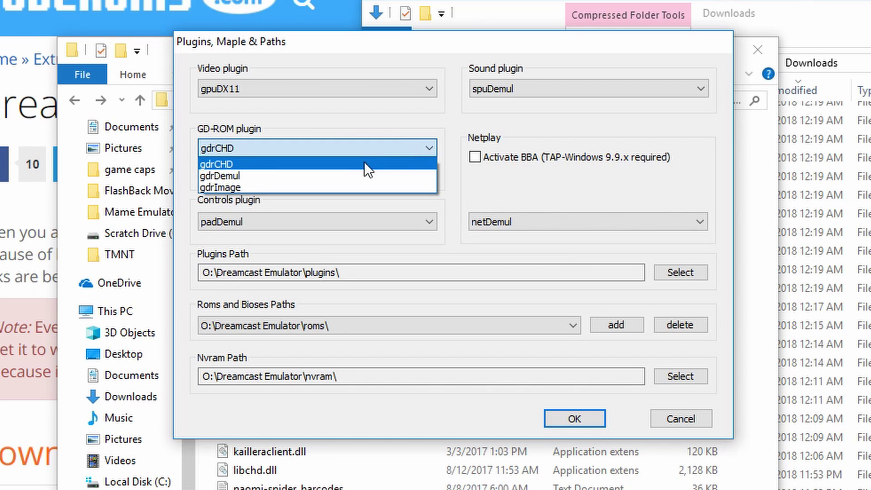
left_click(325, 190)
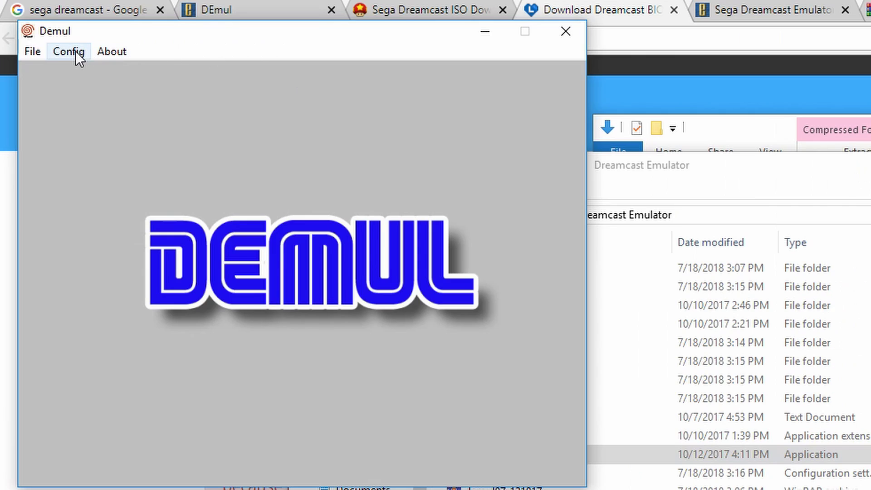
- Check which Dreamcast BIOS version is selected in Demul's configuration
left_click(74, 51)
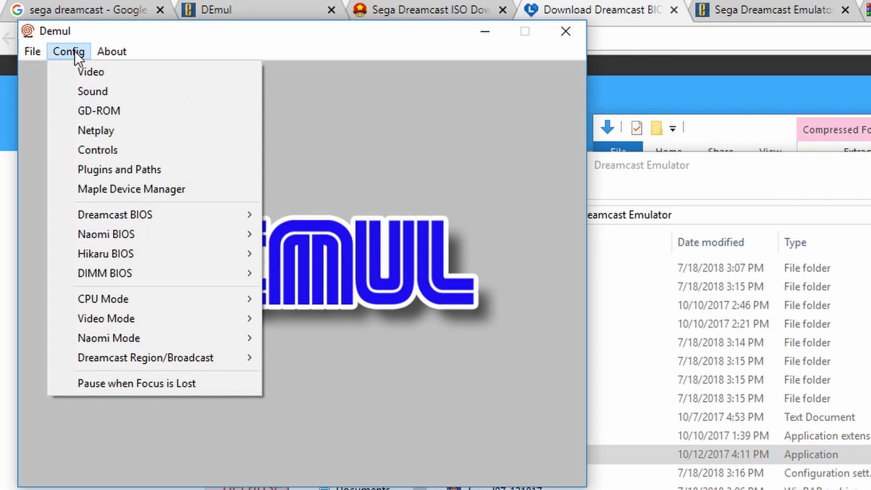
mouse_move(150, 210)
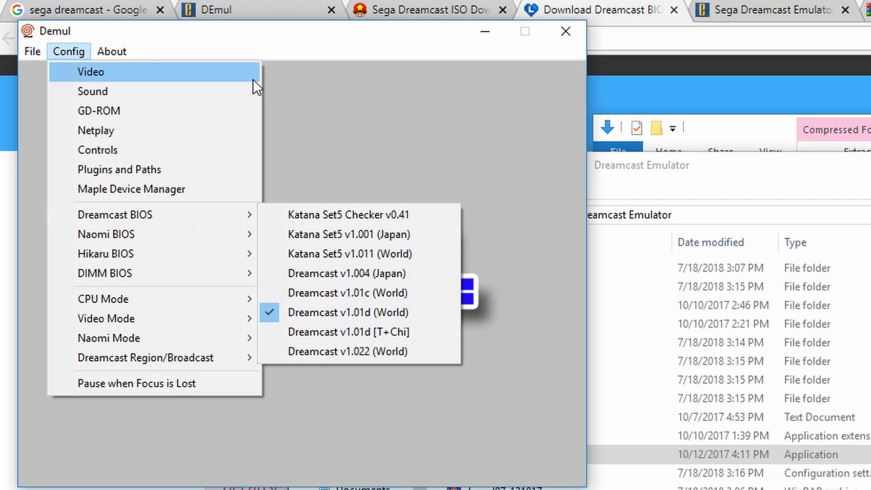
left_click(229, 49)
- Set the window resolution to 1280x720 in Demul's Direct3D11 graphics configuration, and close the configuration
left_click(73, 53)
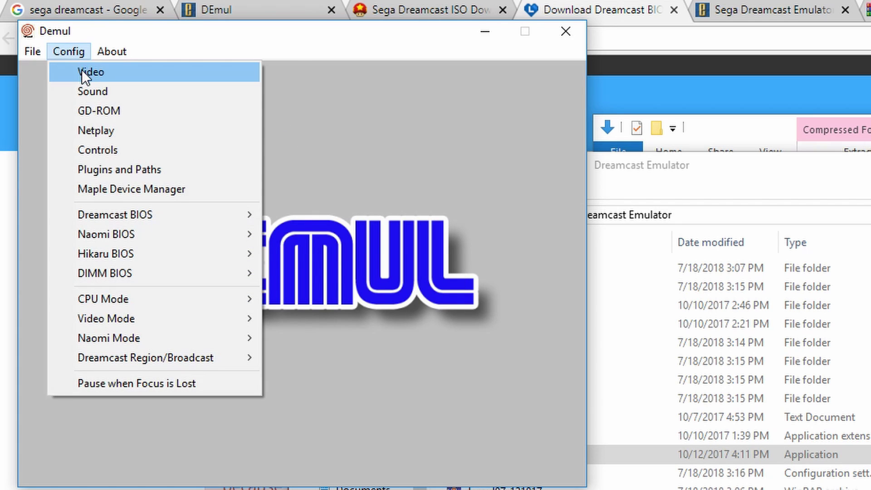
left_click(100, 71)
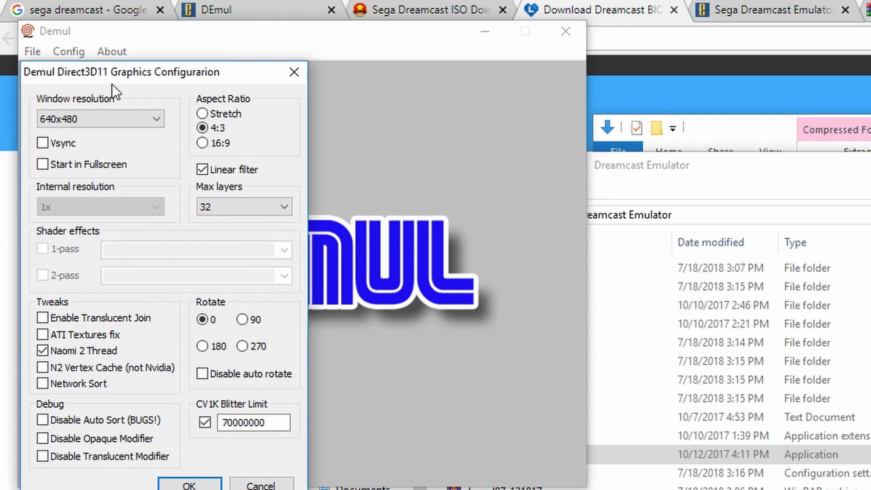
left_click_drag(158, 77, 321, 91)
left_click(316, 131)
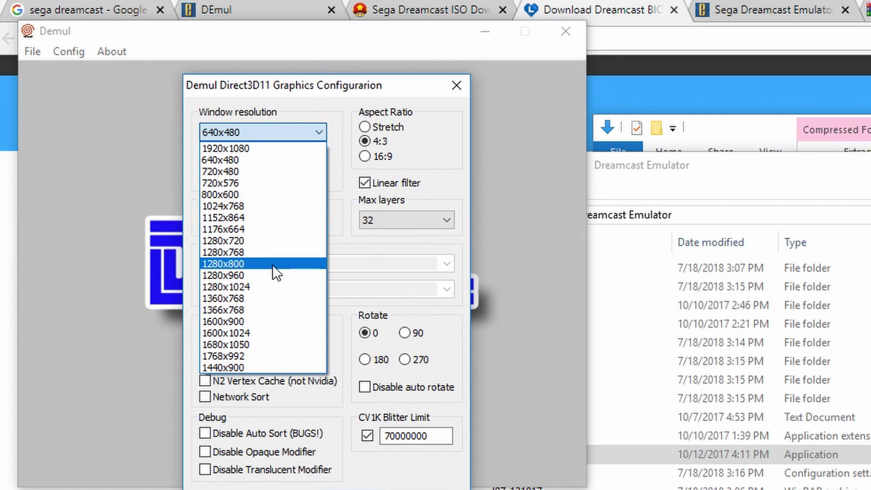
left_click(254, 240)
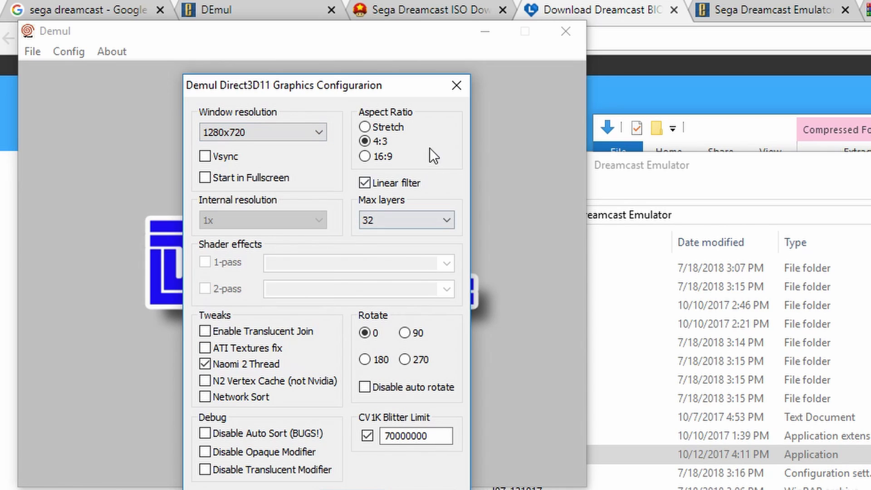
key("Escape")
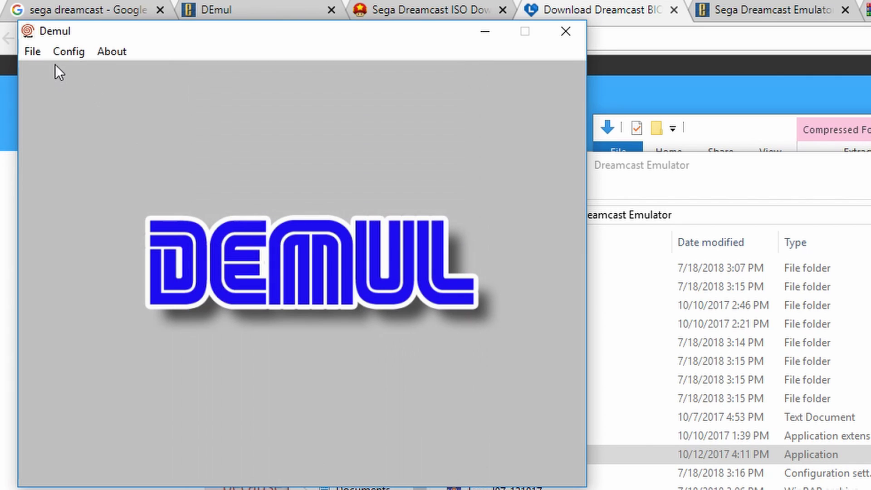
- Map Dreamcast Joy 1 to gamepad JOY0: right trigger 5, A 2, B 1, X 3, Y 0, Start 9, plus analog and digital directions
left_click(66, 51)
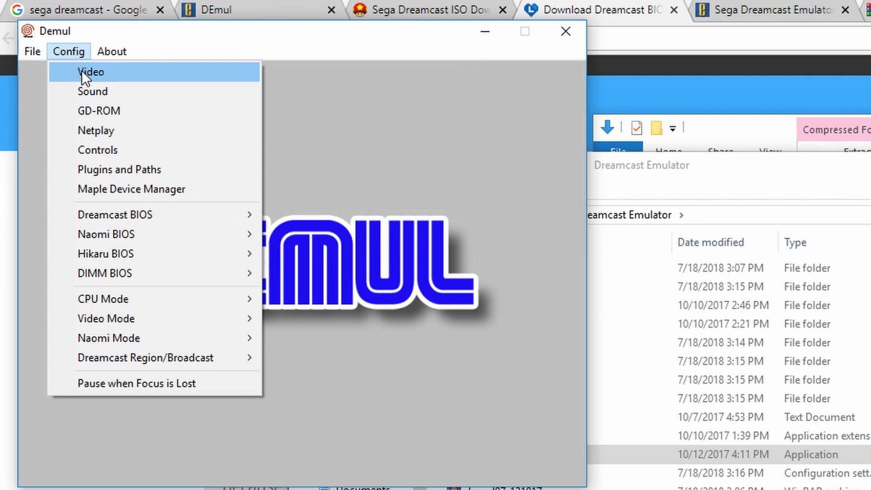
left_click(129, 151)
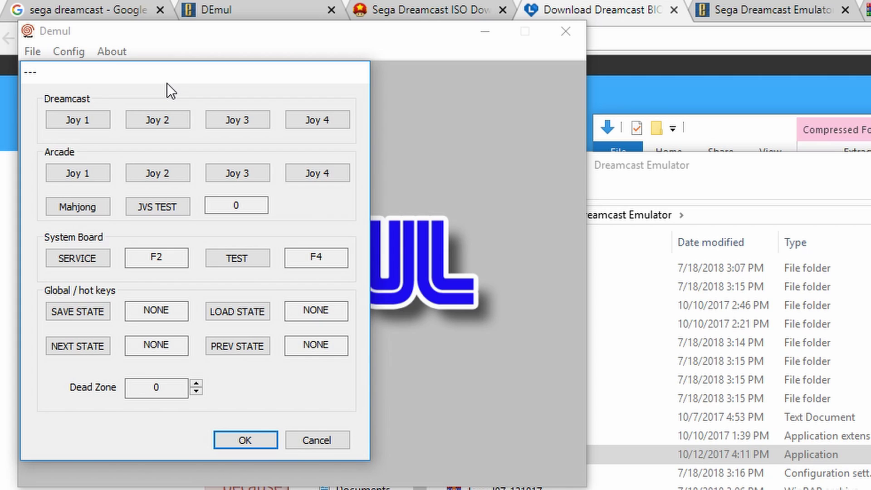
left_click(68, 121)
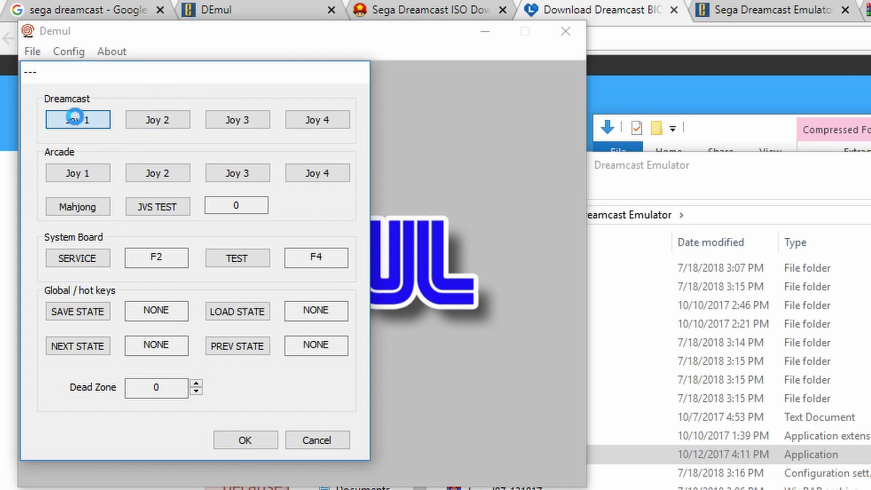
left_click(187, 162)
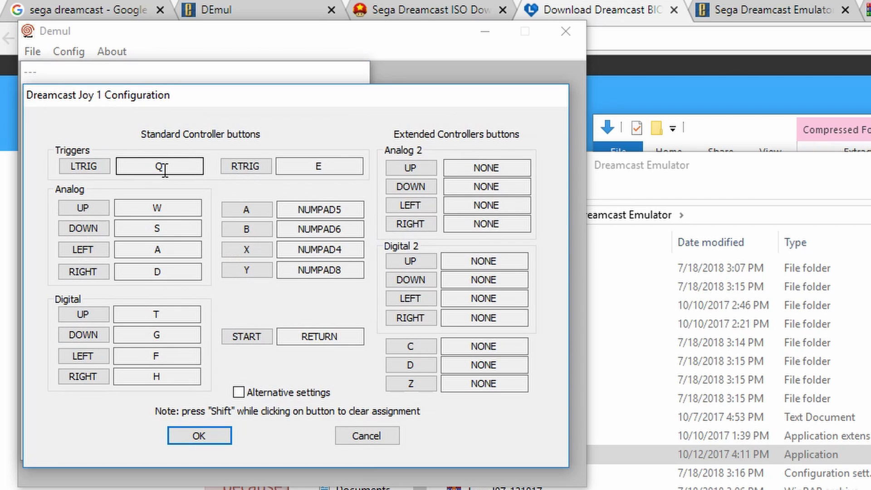
left_click(282, 167)
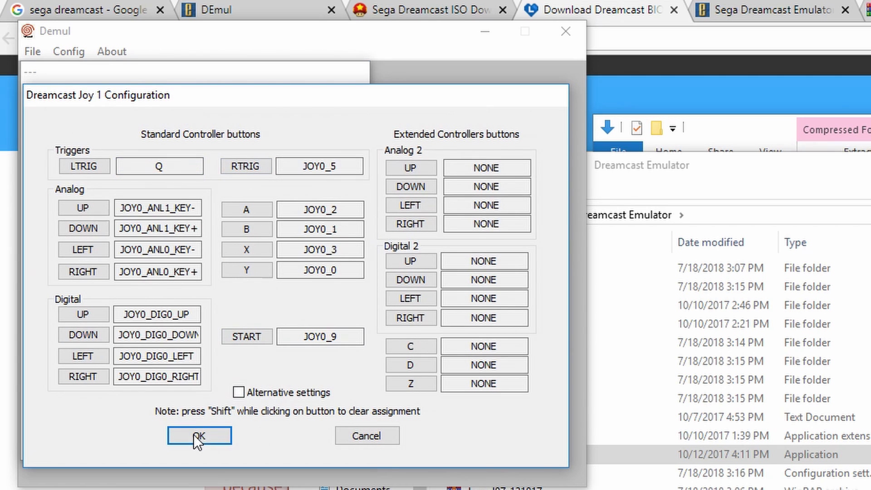
left_click(202, 437)
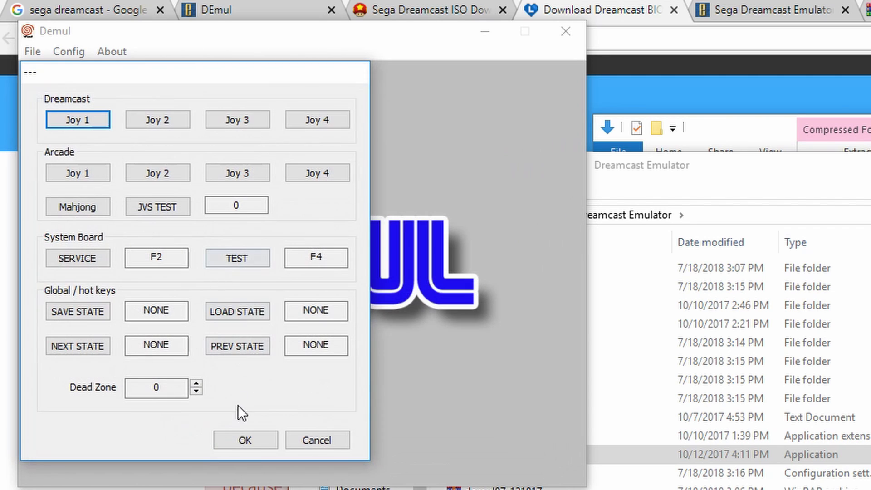
left_click(247, 440)
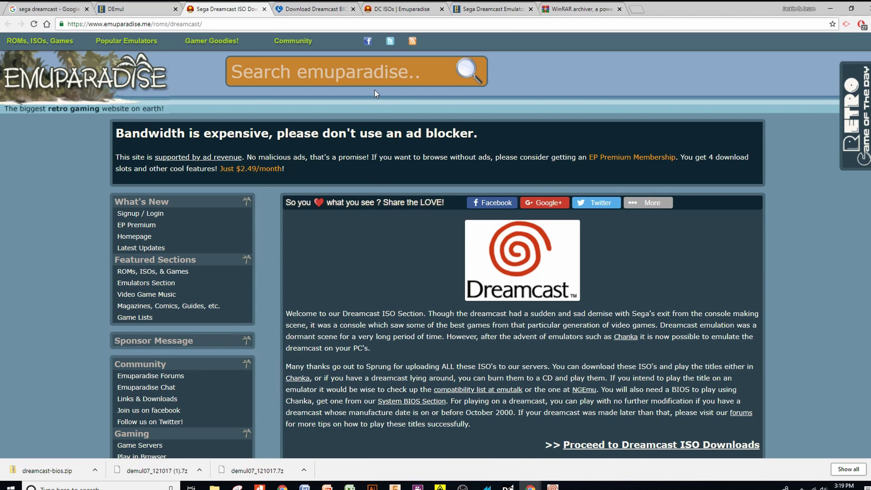
- Open the Resident Evil 3 - Nemesis (USA) page from the most downloaded Dreamcast ISOs on Emuparadise in the browser
scroll(400, 207, "down", 5)
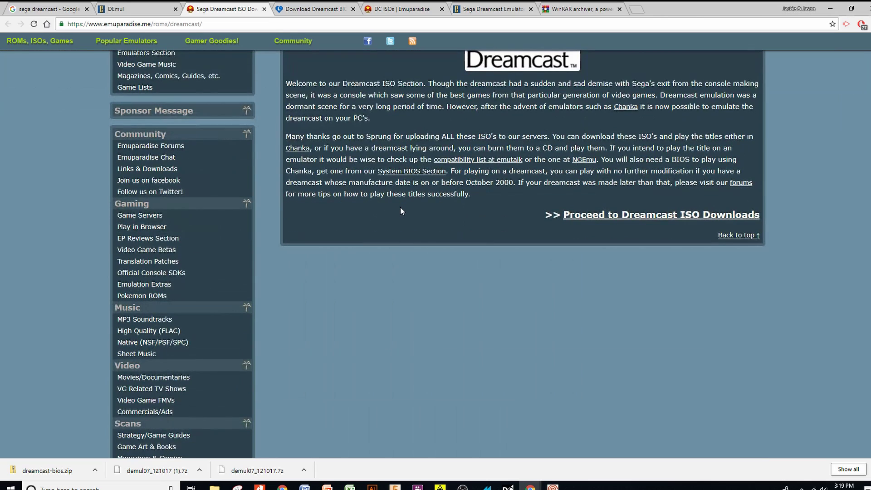
scroll(434, 224, "up", 4)
left_click(619, 393)
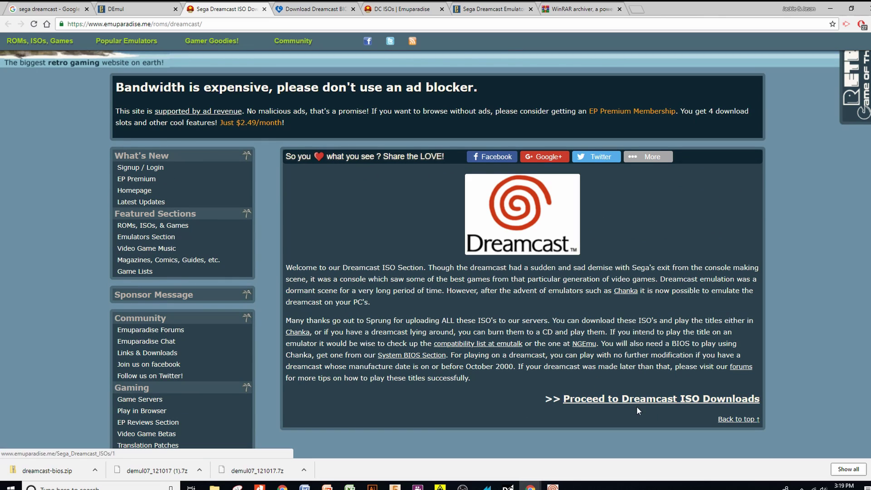
scroll(546, 338, "down", 5)
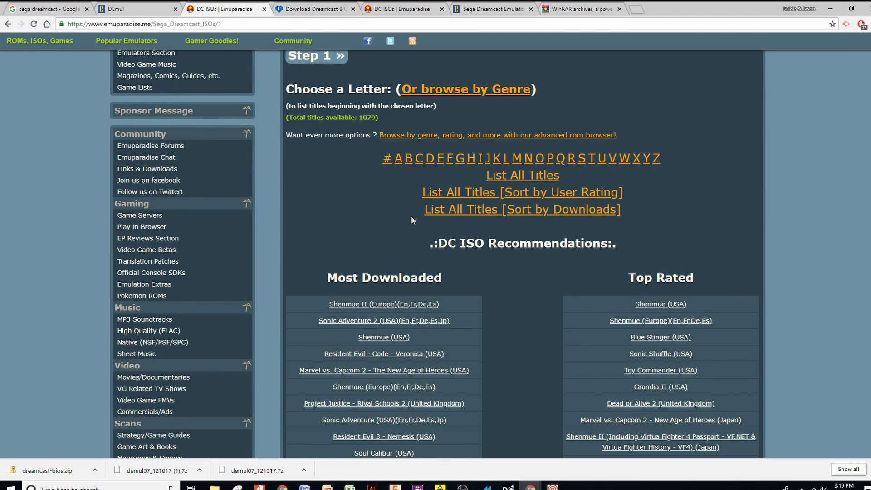
scroll(411, 216, "down", 3)
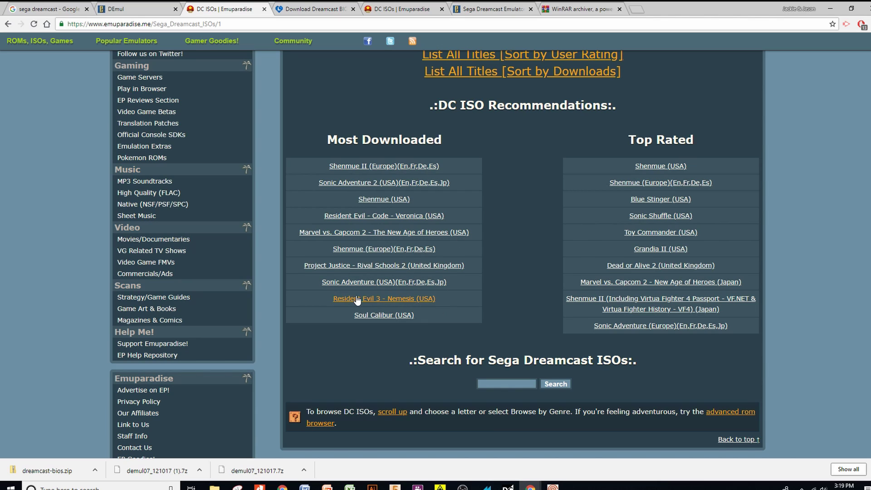
left_click(392, 299)
- Find the direct download links for Resident Evil 3 - Nemesis (USA) and compare the offered file types
scroll(392, 297, "down", 3)
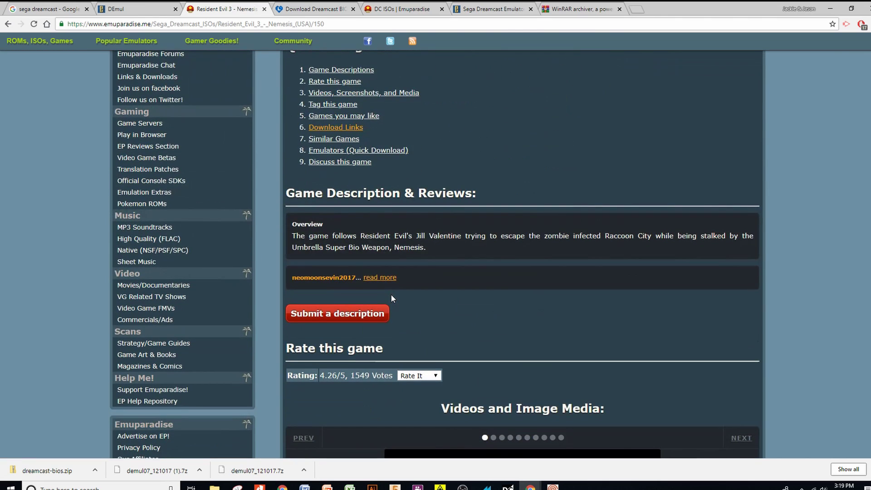
scroll(391, 295, "down", 8)
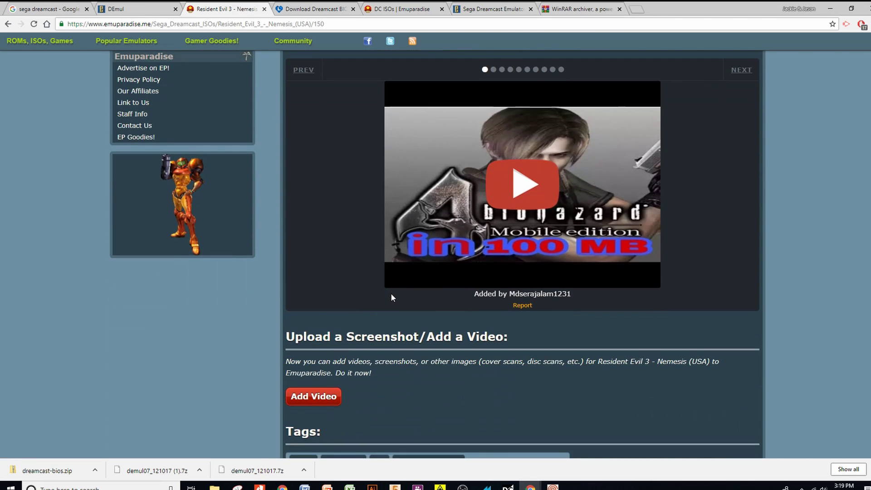
scroll(391, 298, "down", 9)
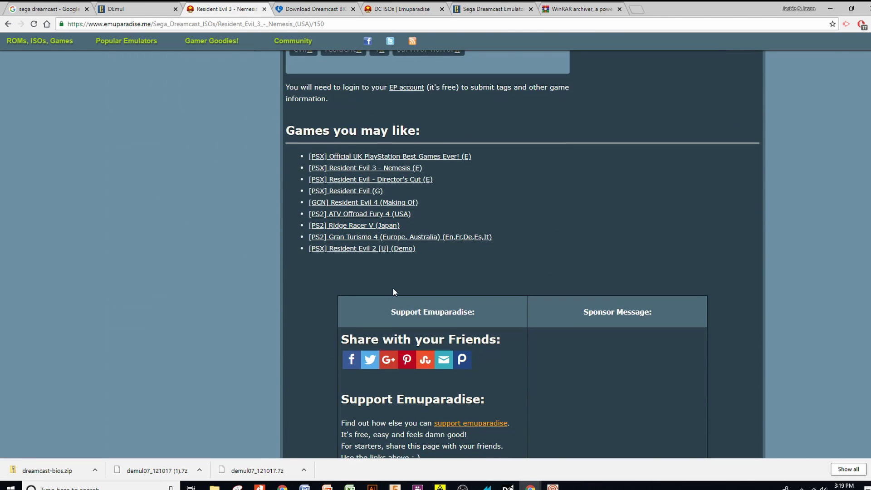
scroll(397, 287, "down", 8)
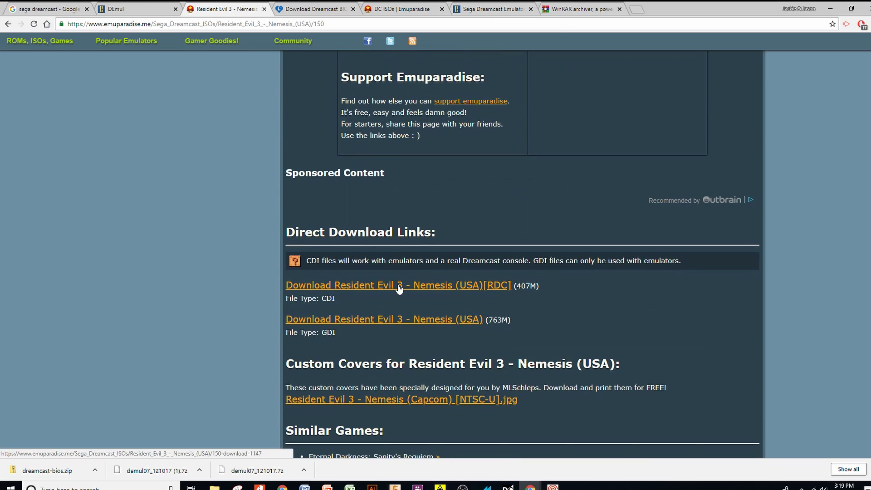
scroll(398, 285, "down", 2)
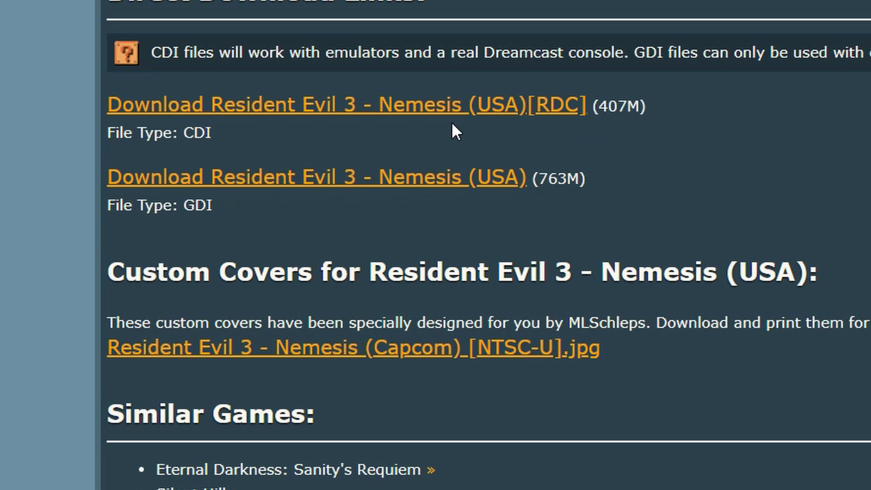
- Download the GDI version of Resident Evil 3 - Nemesis (USA) from its direct download page
left_click(410, 181)
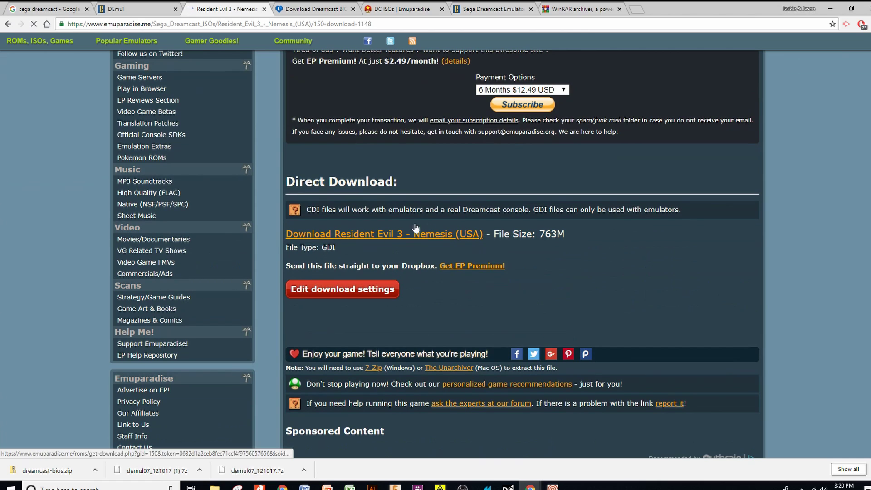
left_click(368, 239)
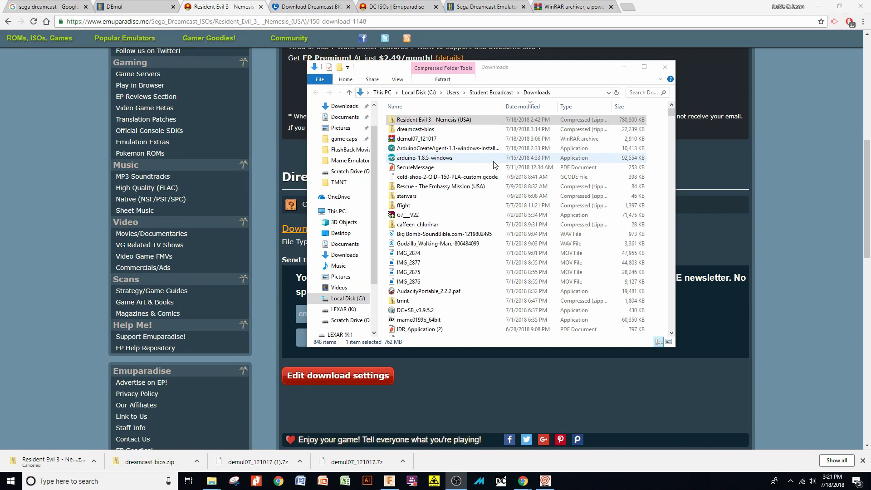
- Copy the Resident Evil 3 - Nemesis (USA) zip archive from Downloads into the Games folder of Dreamcast Emulator on Scratch Drive (O:)
right_click(480, 119)
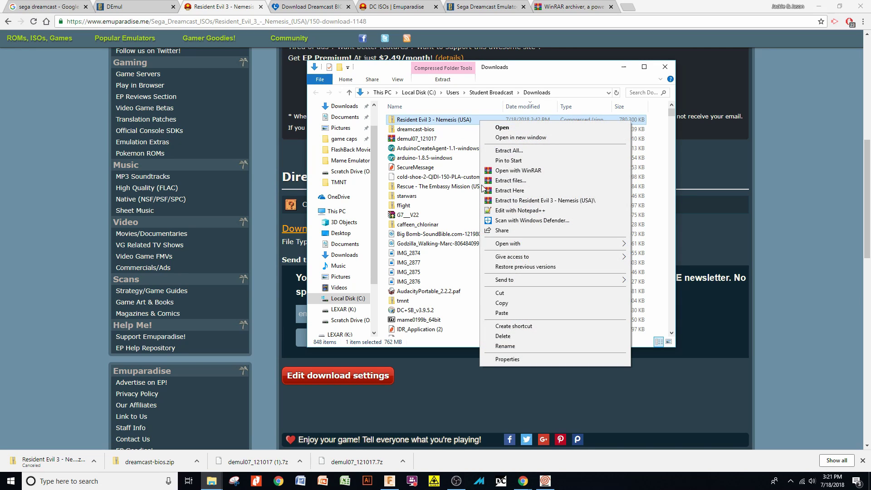
left_click(502, 303)
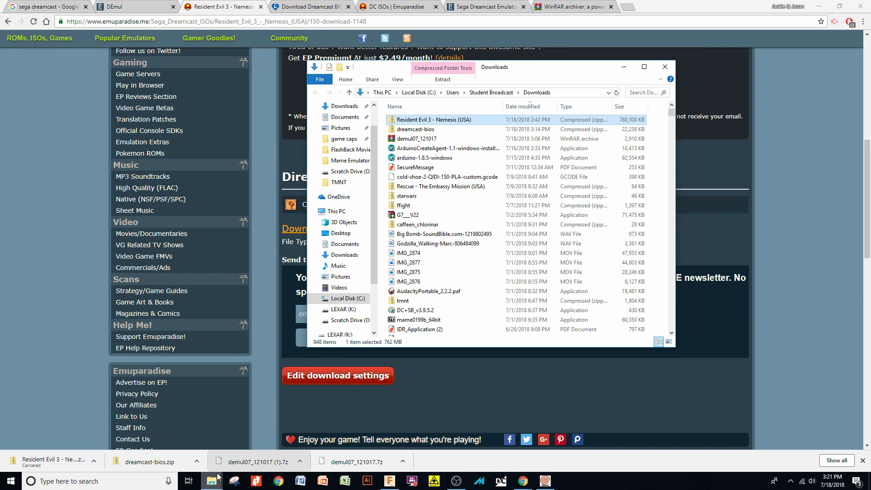
mouse_move(211, 480)
mouse_move(282, 445)
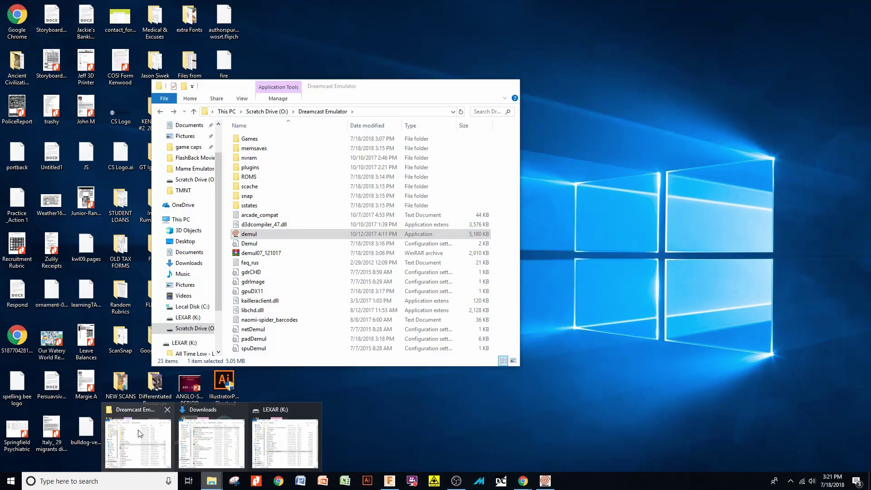
left_click(138, 442)
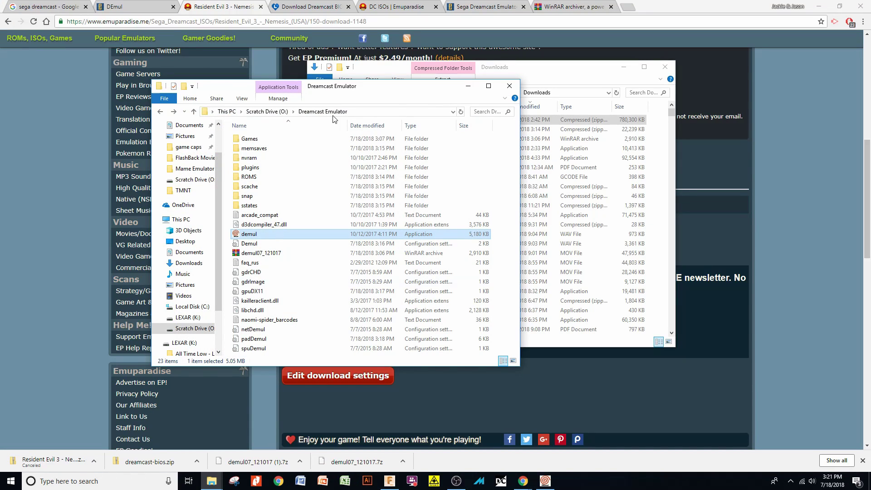
double_click(266, 140)
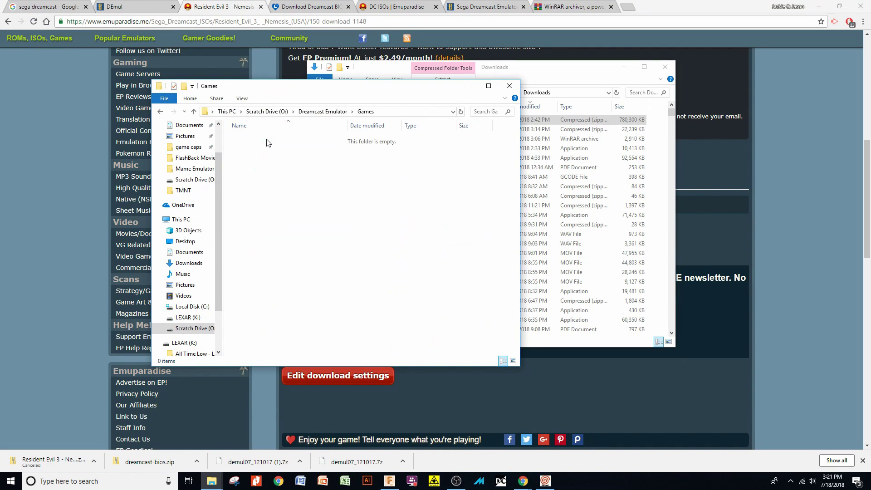
right_click(265, 168)
left_click(286, 231)
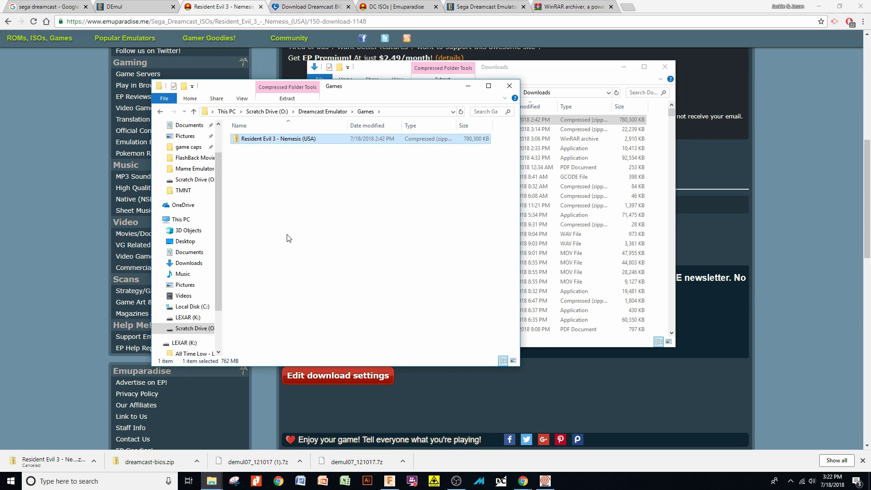
- Create a new folder named Resident Evil 3 inside the Games folder
right_click(286, 235)
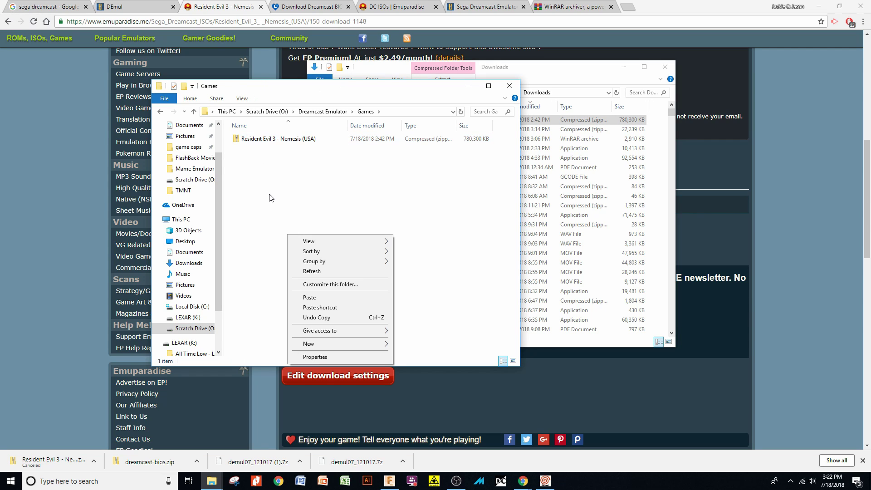
right_click(244, 148)
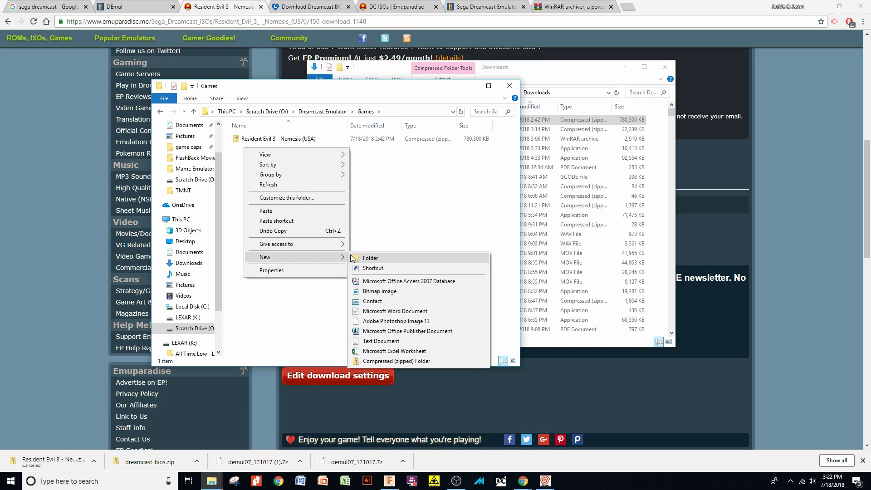
left_click(370, 258)
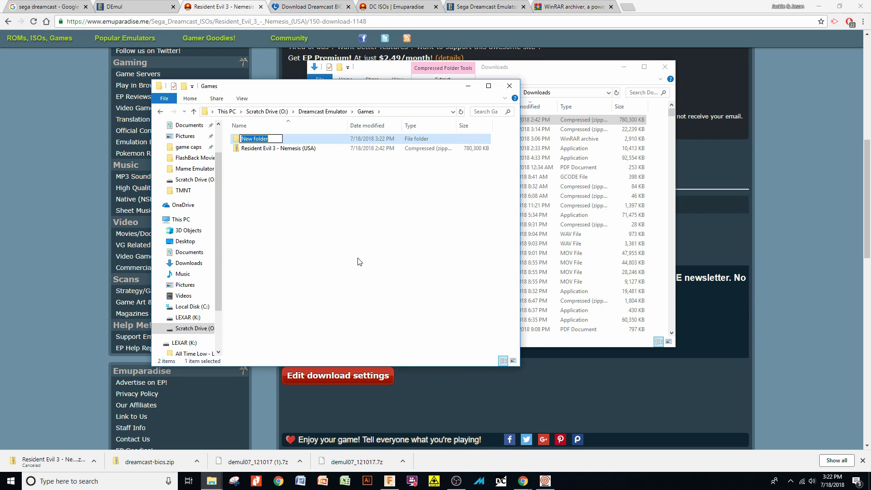
type("Resident Evil 3")
left_click(298, 158)
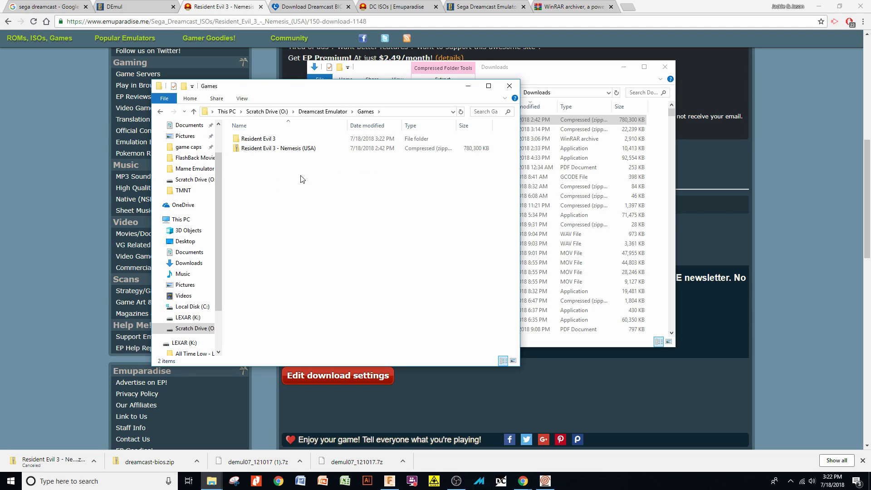
- Move the Resident Evil 3 - Nemesis (USA) zip archive into the Resident Evil 3 folder
left_click(267, 149)
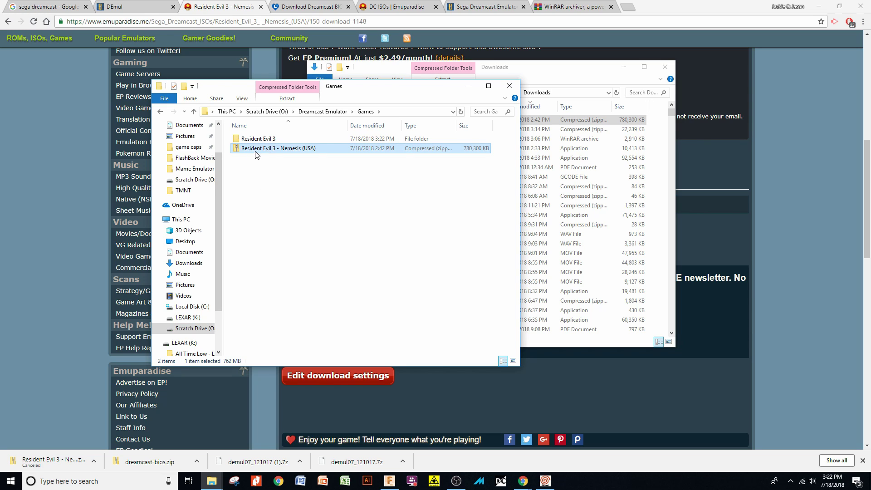
left_click(253, 139)
left_click(268, 181)
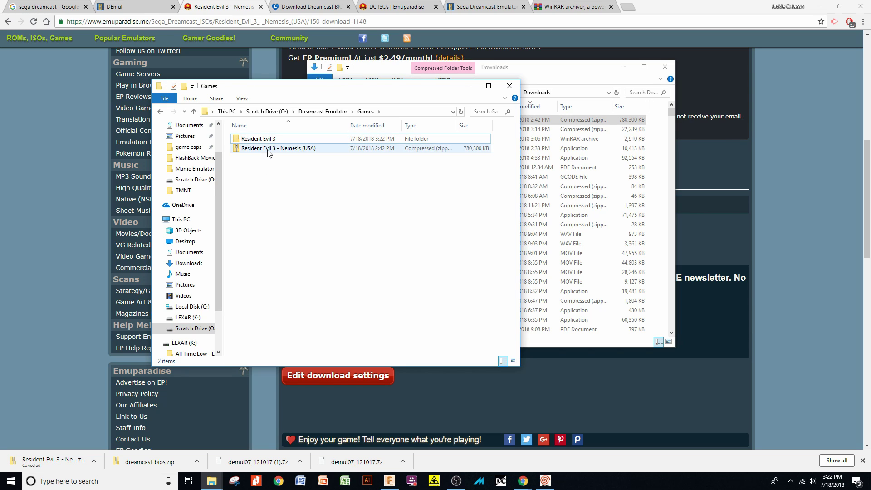
left_click_drag(269, 153, 268, 141)
- Extract the zip archive directly inside the Resident Evil 3 folder, delete the archive, and return to the Games folder
double_click(260, 138)
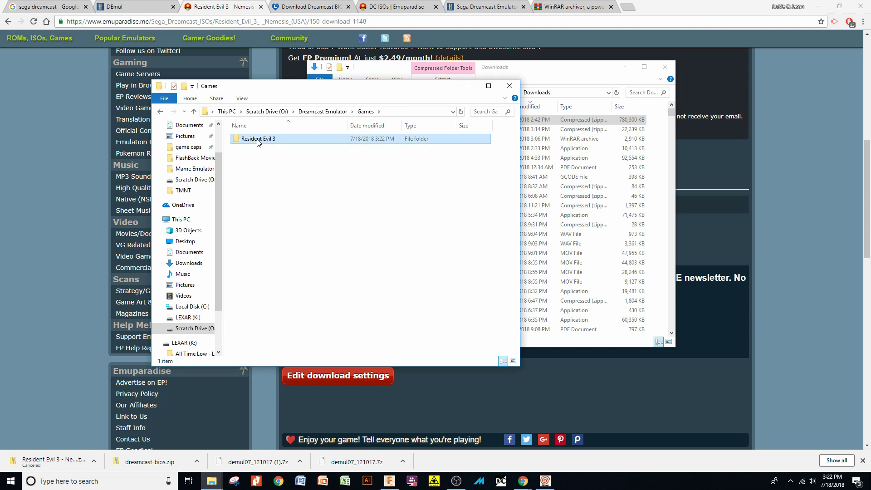
right_click(260, 139)
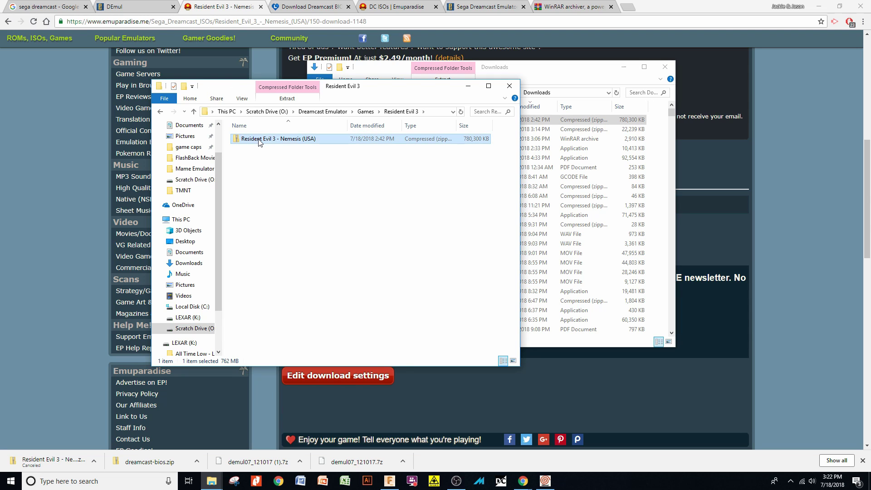
left_click(299, 210)
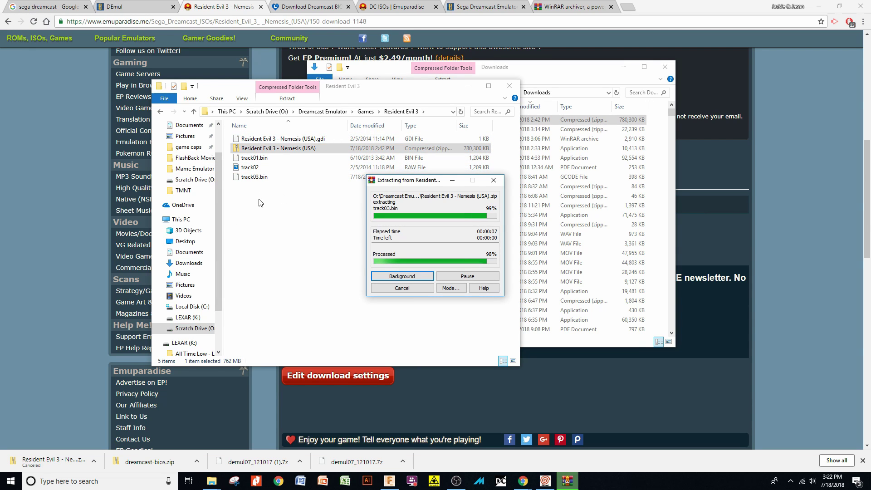
right_click(291, 152)
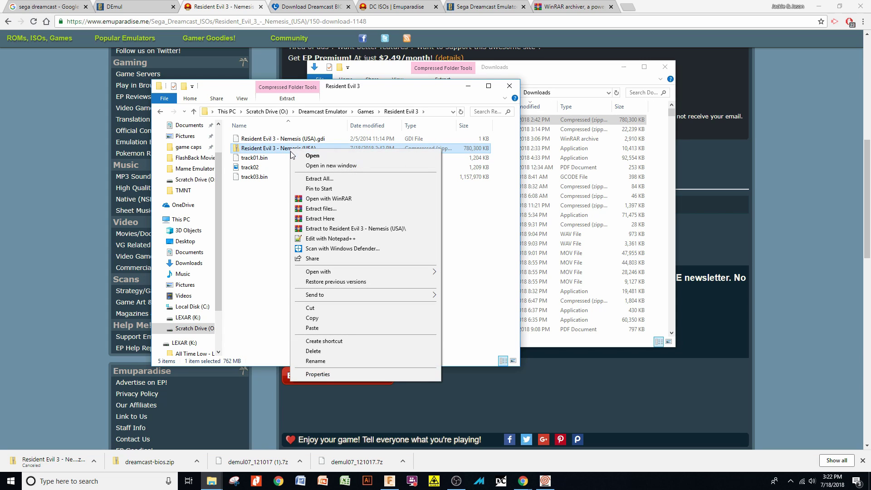
left_click(313, 352)
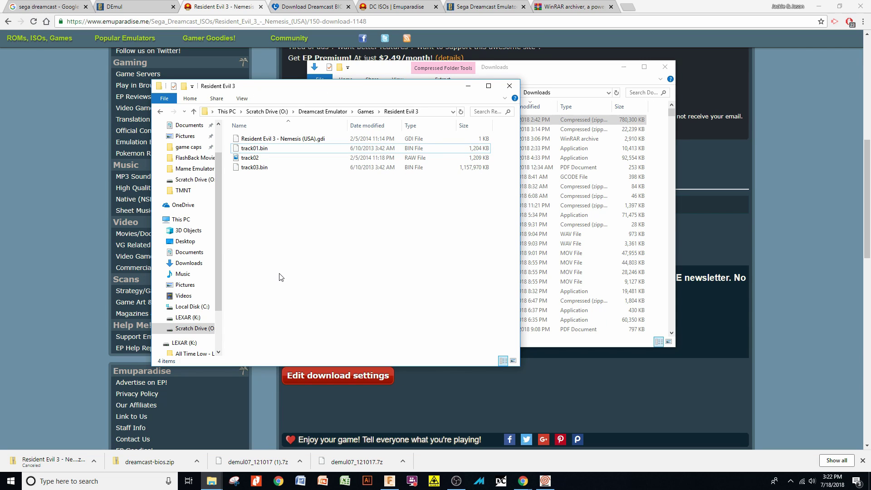
key("alt+Left")
- Switch to Demul and set its GD-ROM image to Resident Evil 3 - Nemesis (USA).gdi from the Games\Resident Evil 3 folder
left_click(545, 481)
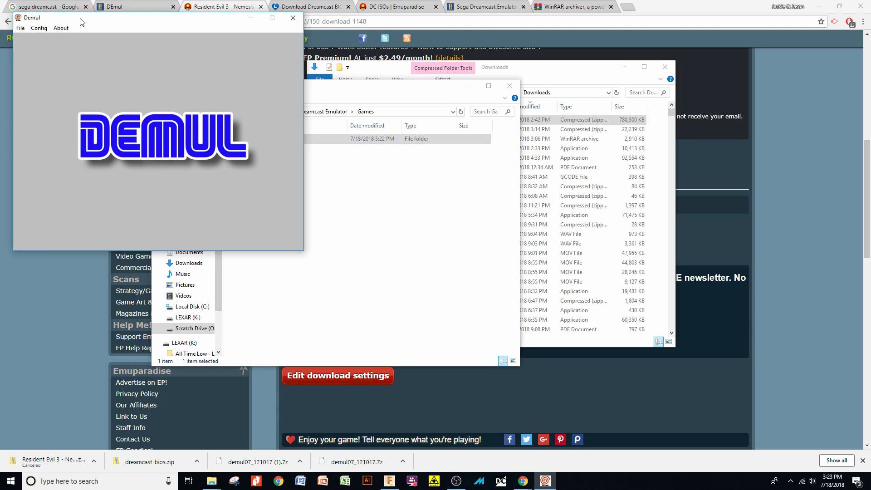
left_click(39, 28)
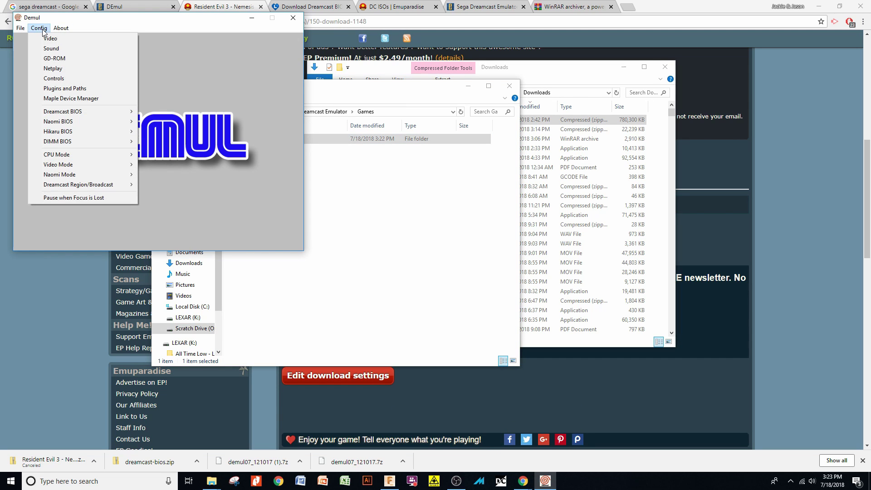
left_click(63, 59)
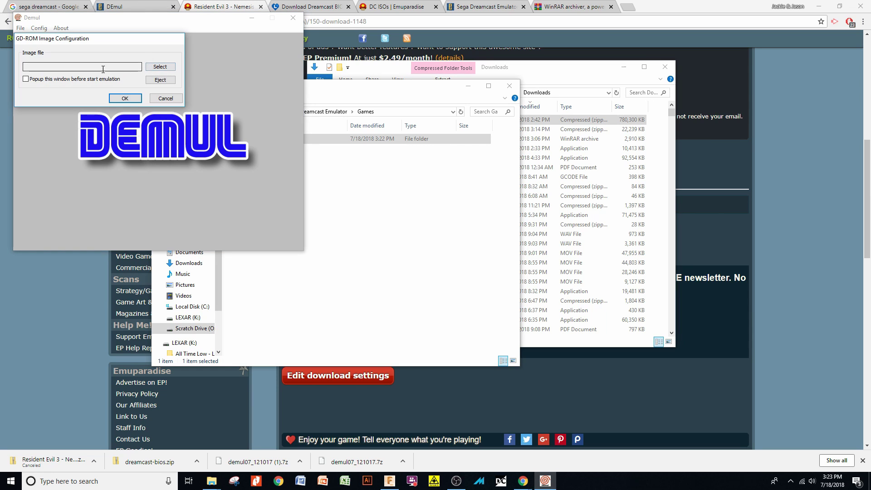
left_click(160, 67)
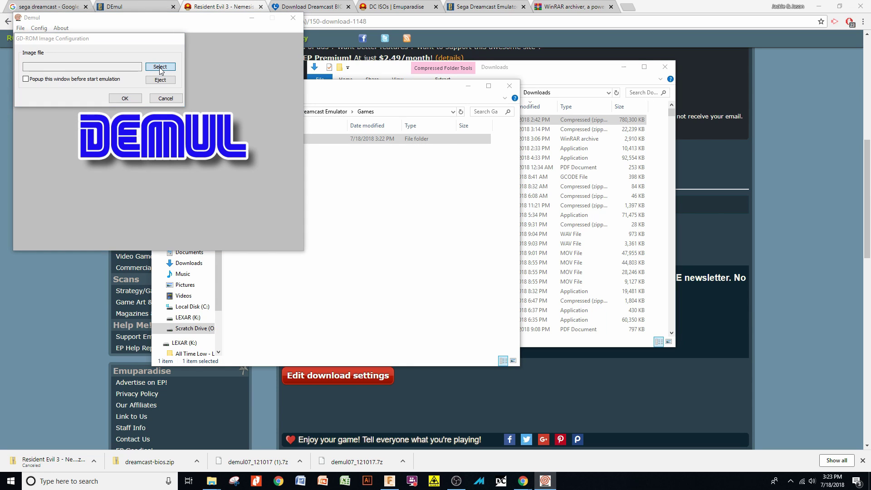
left_click(61, 232)
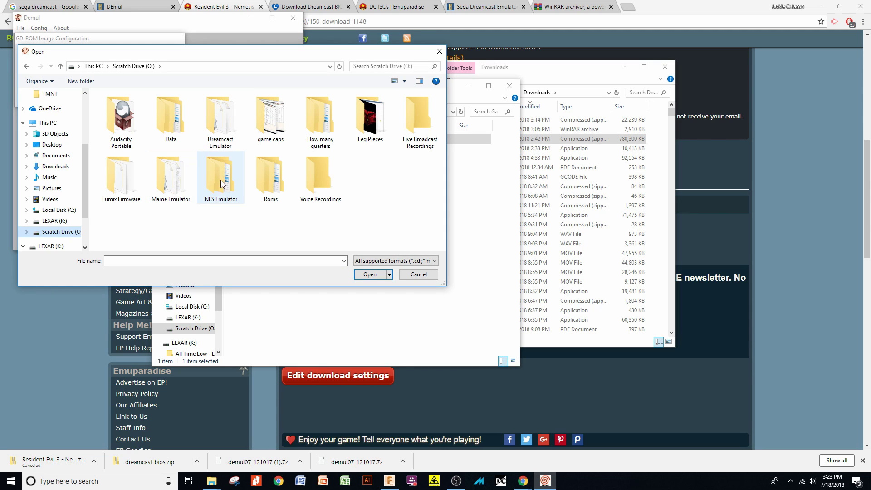
double_click(215, 131)
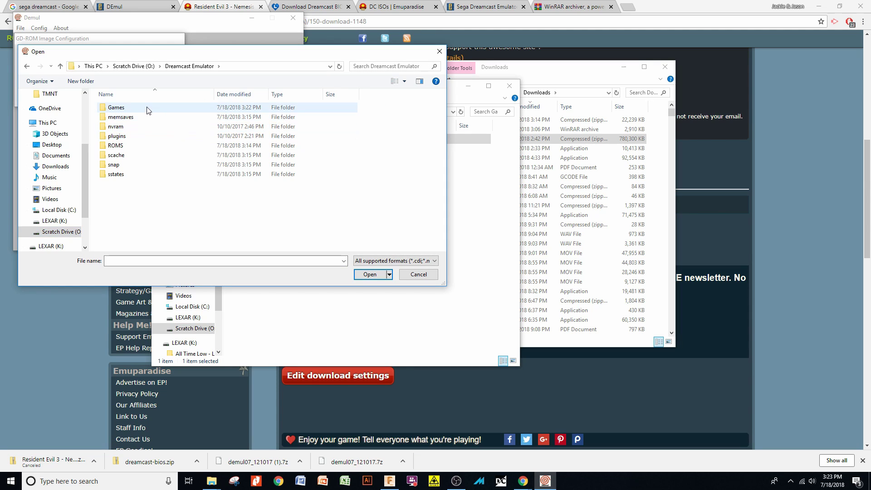
double_click(117, 108)
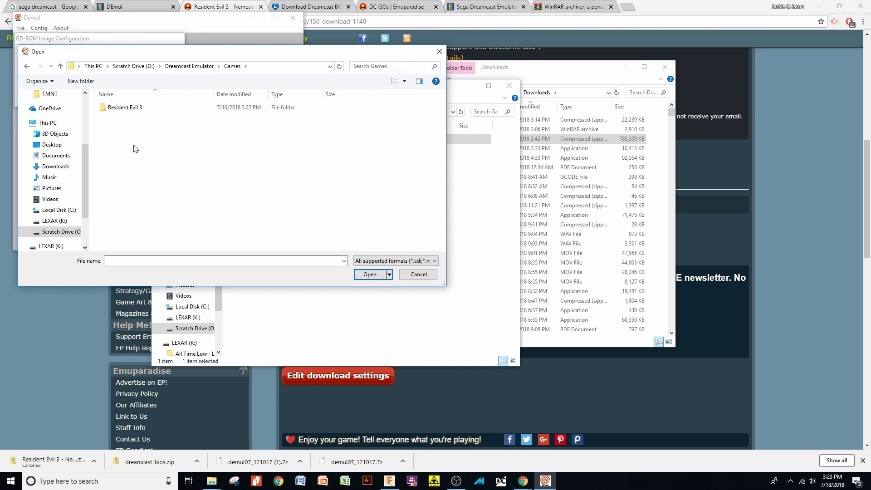
double_click(132, 110)
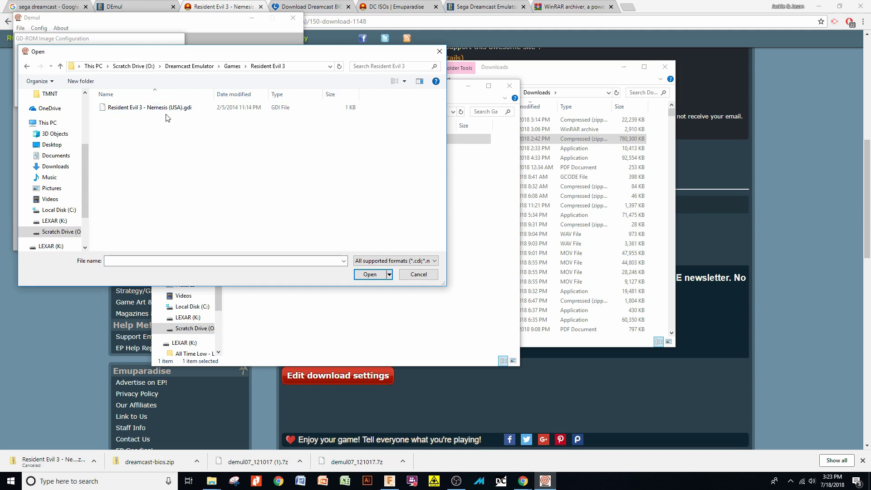
left_click(139, 113)
left_click(368, 275)
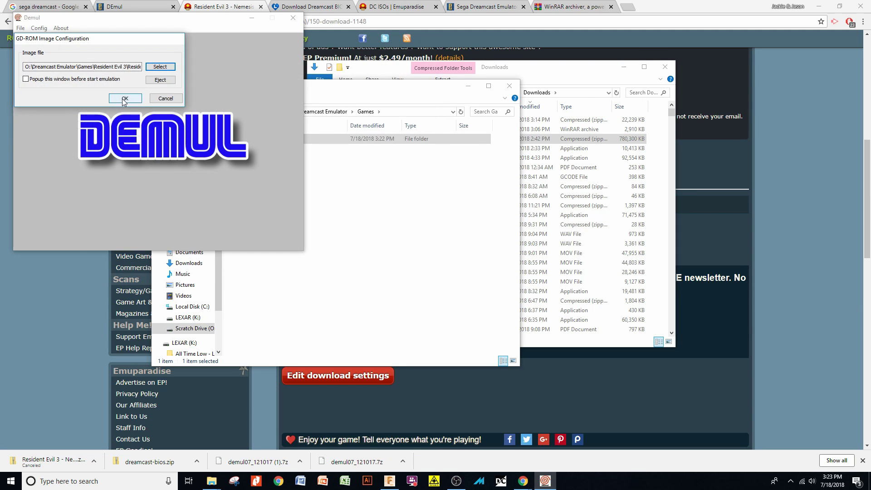
left_click(124, 99)
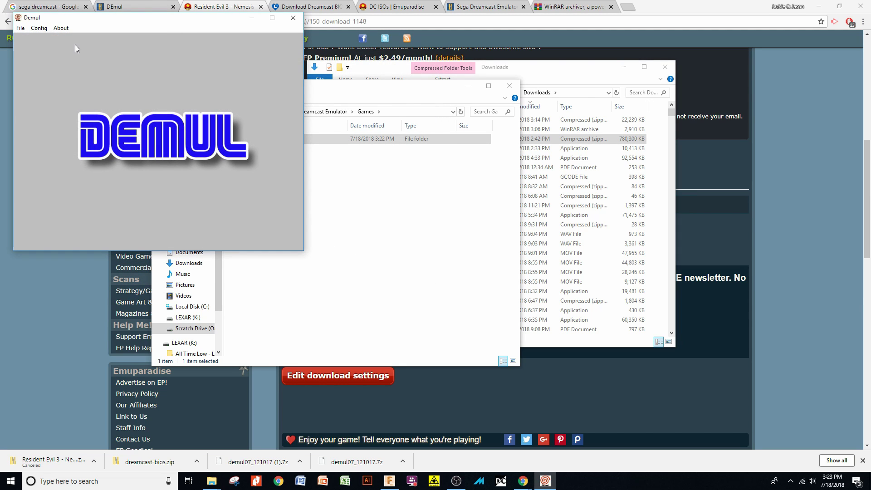
- Run the Dreamcast emulation with the loaded Resident Evil 3 image and display it full screen
left_click(20, 28)
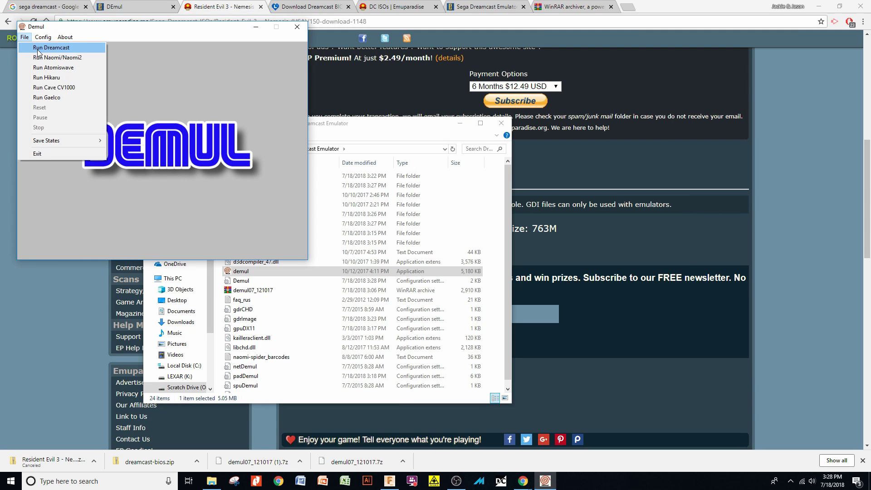
left_click(37, 50)
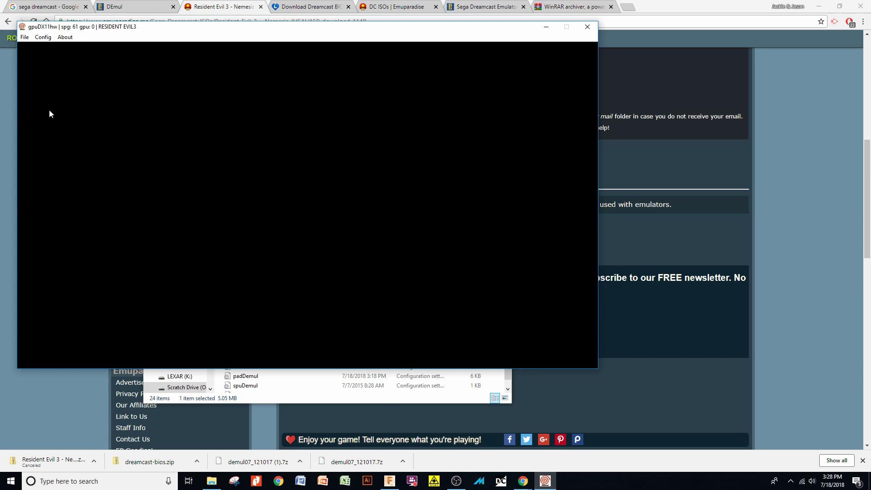
key("alt+Return")
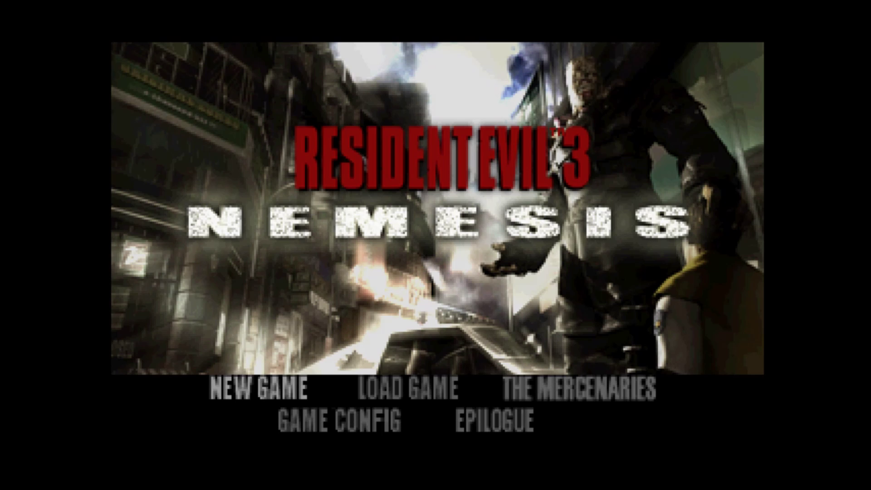
- Start a new game of Resident Evil 3 in Hard Mode
key("Return")
key("Return")
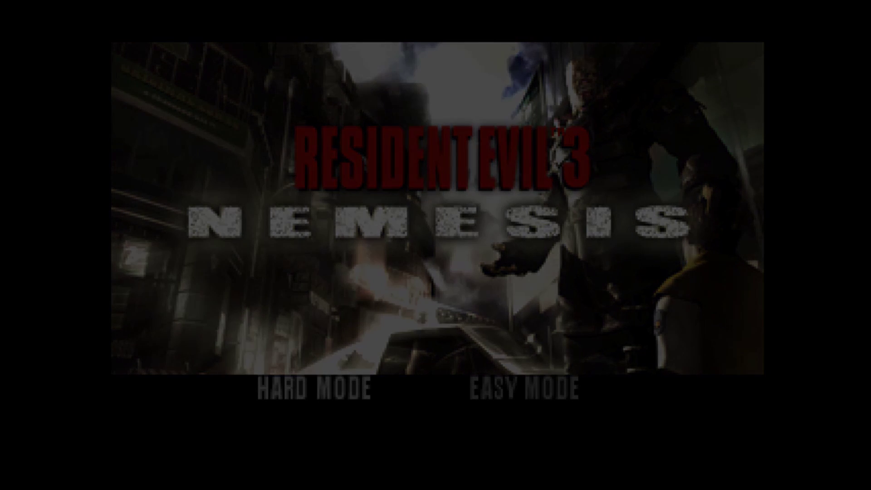